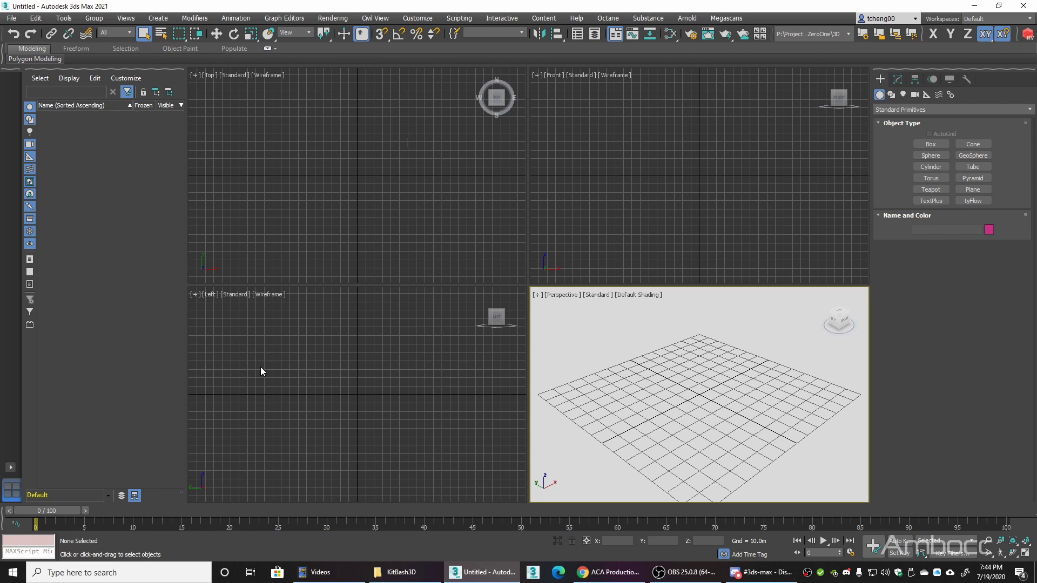
Step: Reset 3ds Max to an empty scene, discarding unsaved changes
click(16, 20)
click(27, 58)
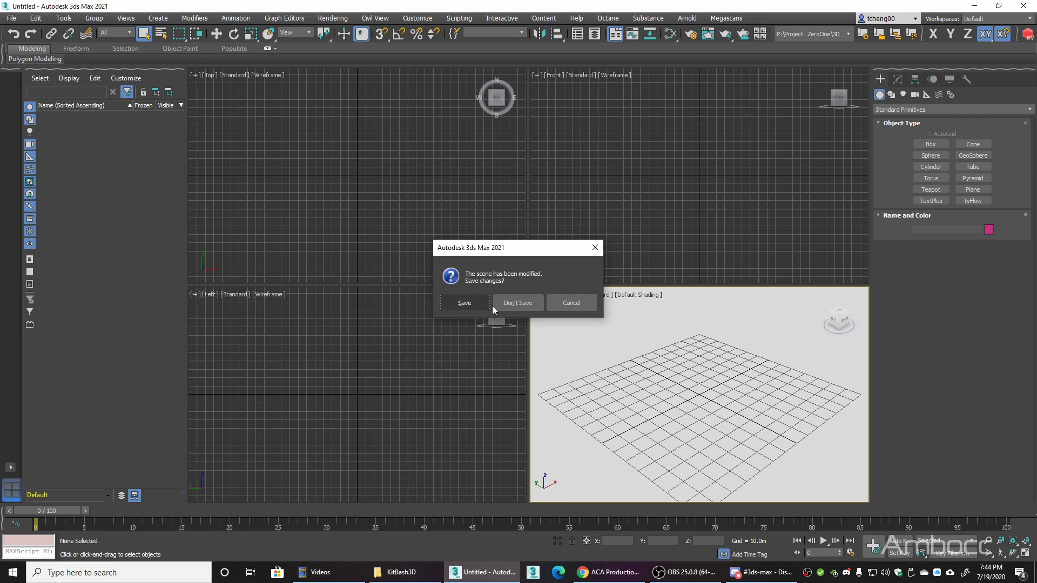
click(515, 304)
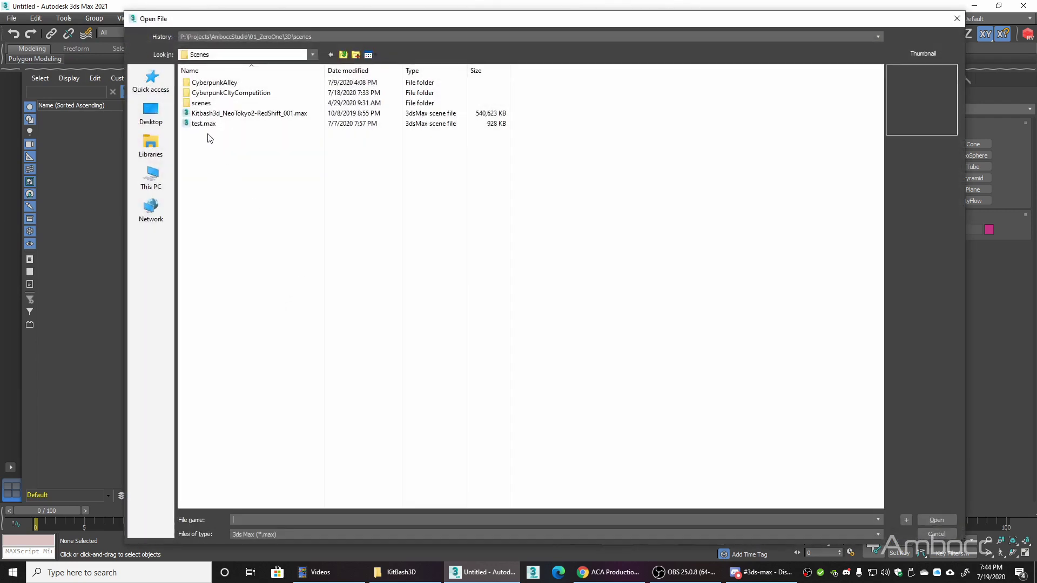
Step: Open Kitbash3d_Utopia-Octane.max from the Utopia Octane folder in History
click(319, 36)
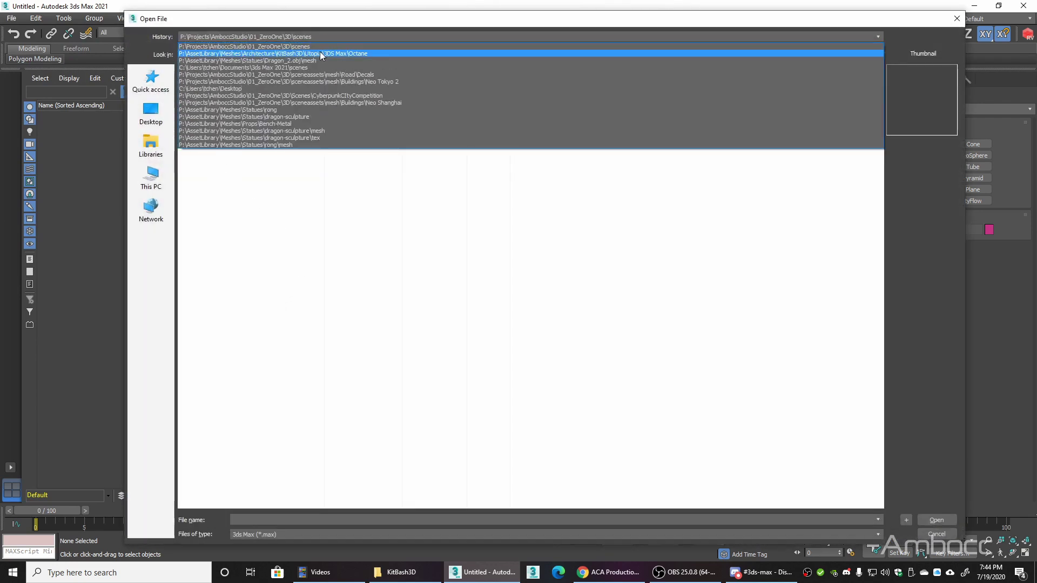
click(320, 53)
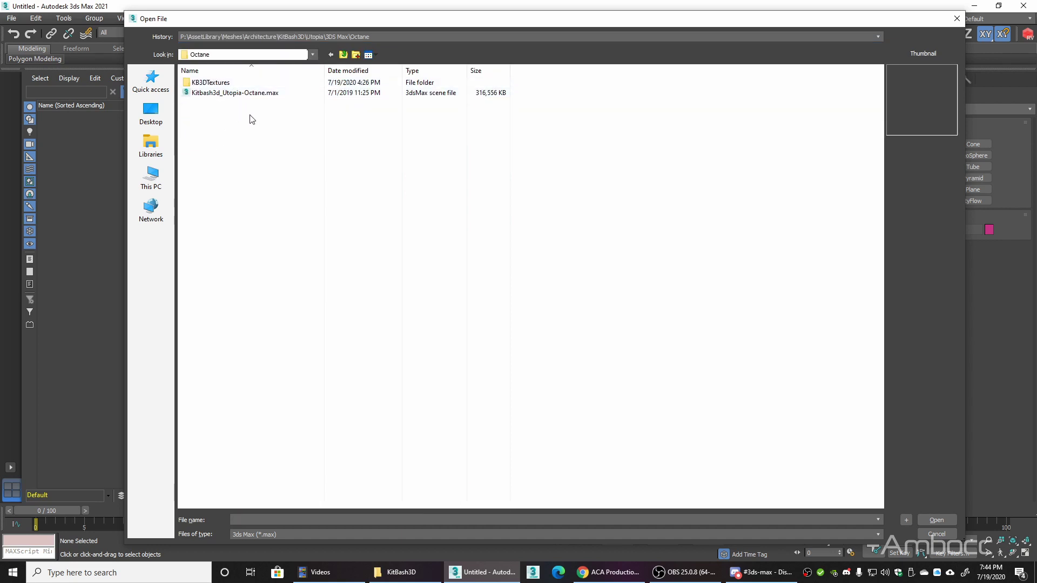
click(246, 93)
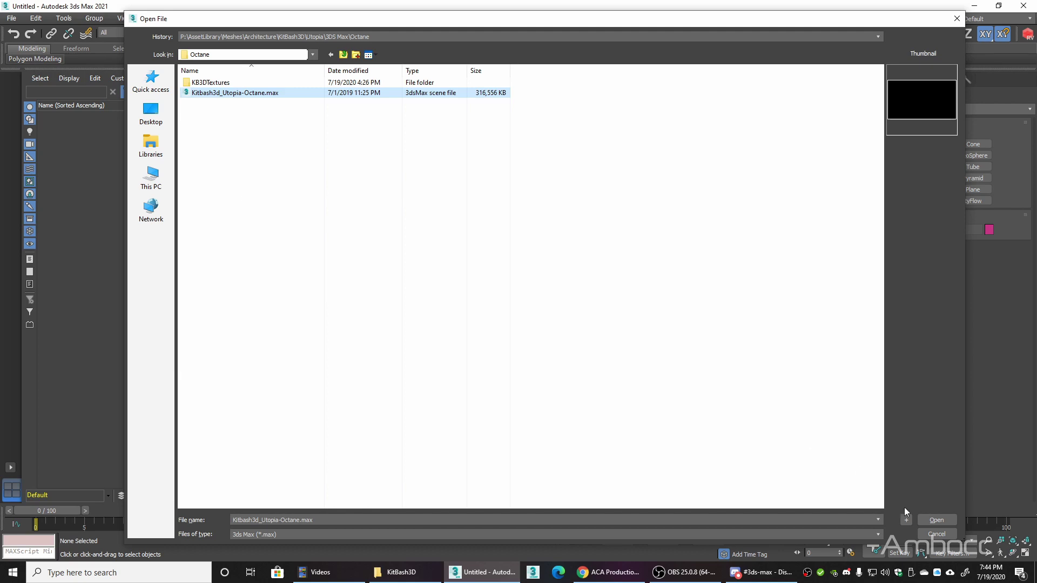
click(936, 519)
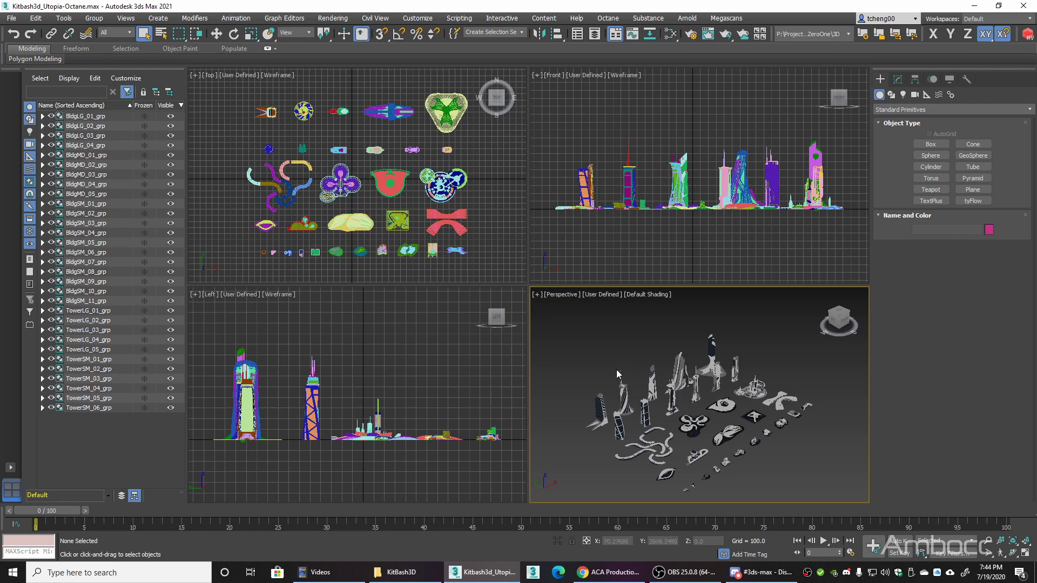
Step: Maximize the Perspective view, orbit and zoom toward the towers, and launch the Octane Viewport
middle_drag(618, 373, 611, 351)
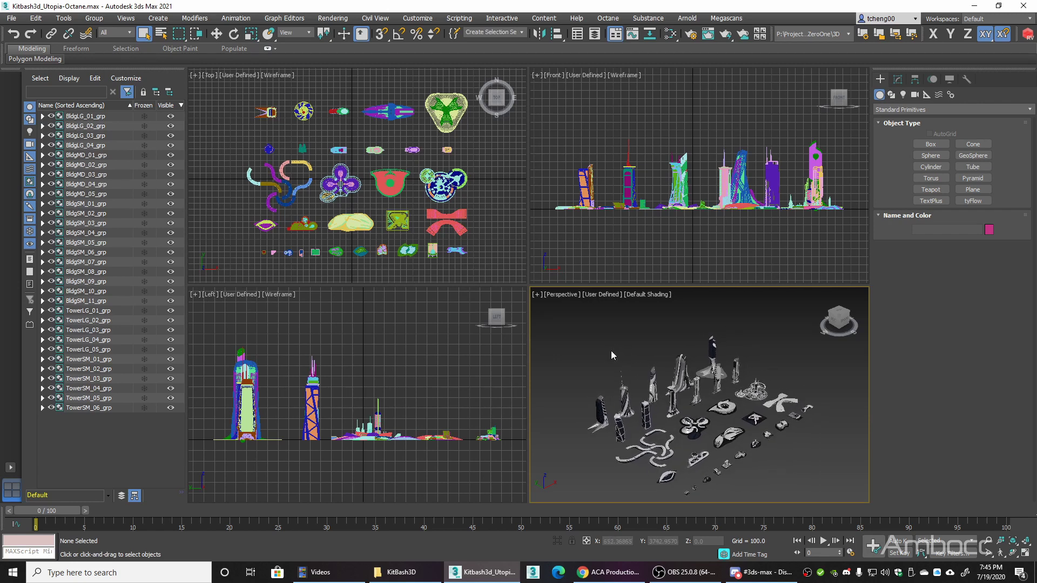
key(alt+w)
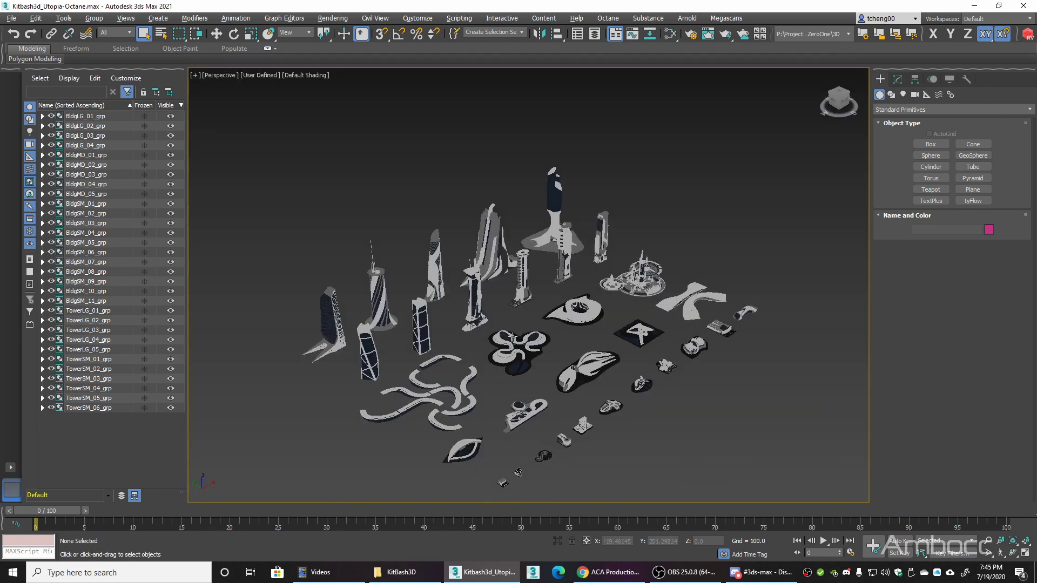
alt+middle_drag(516, 348, 368, 326)
scroll(462, 345, up, 8)
scroll(452, 335, up, 5)
scroll(457, 343, down, 5)
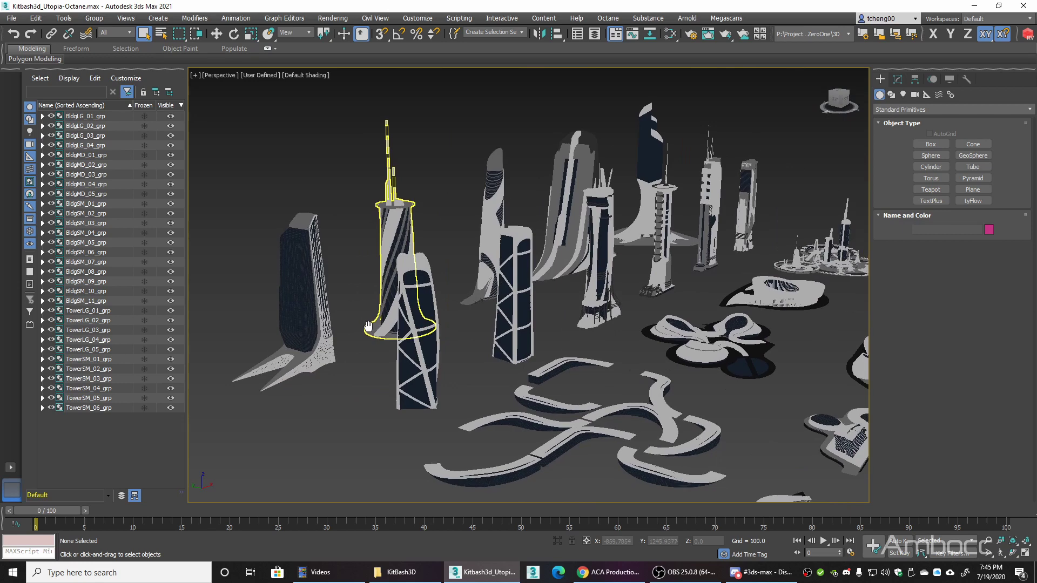
click(609, 18)
click(614, 35)
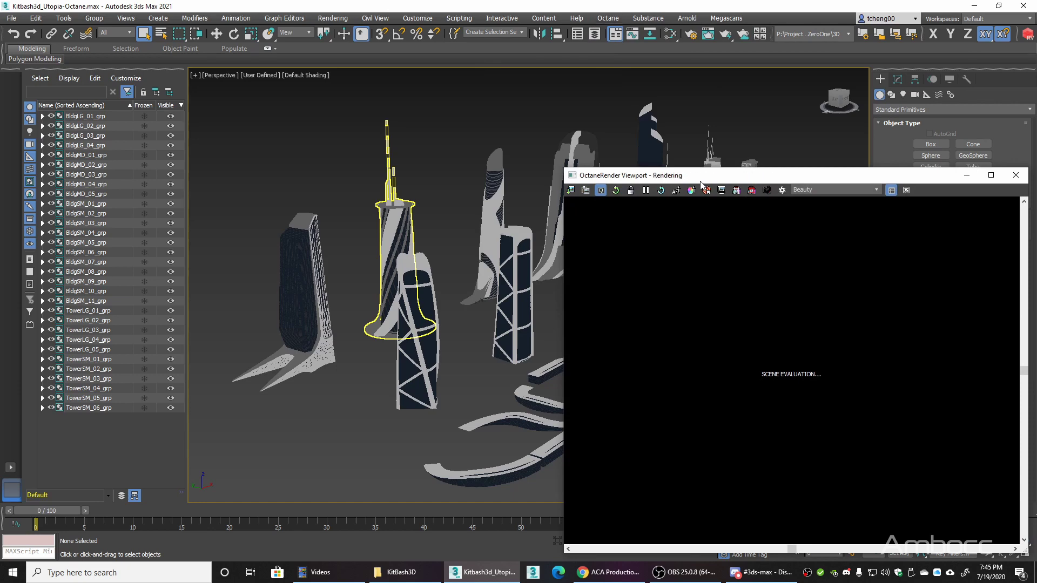
Step: Zoom and pan the Perspective view onto a tower's stilted base, keeping the Octane render window beside it
drag(701, 182, 543, 119)
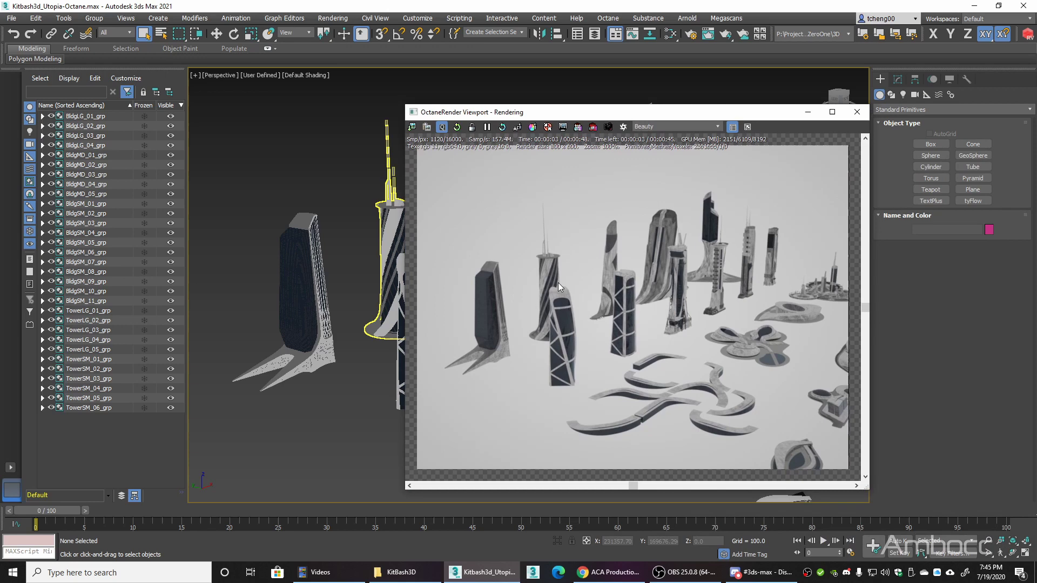
drag(672, 345, 642, 351)
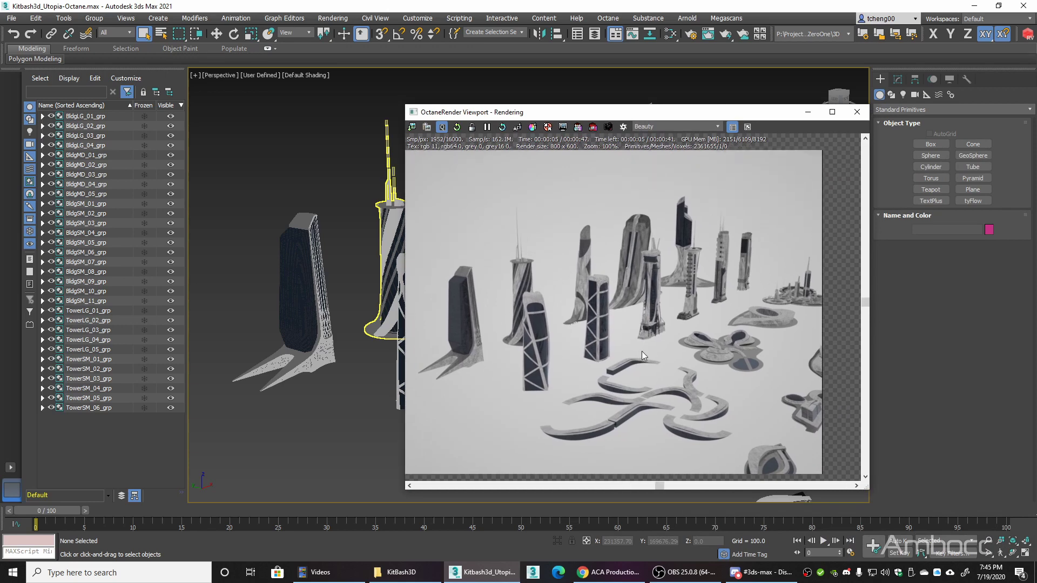
drag(594, 112, 795, 123)
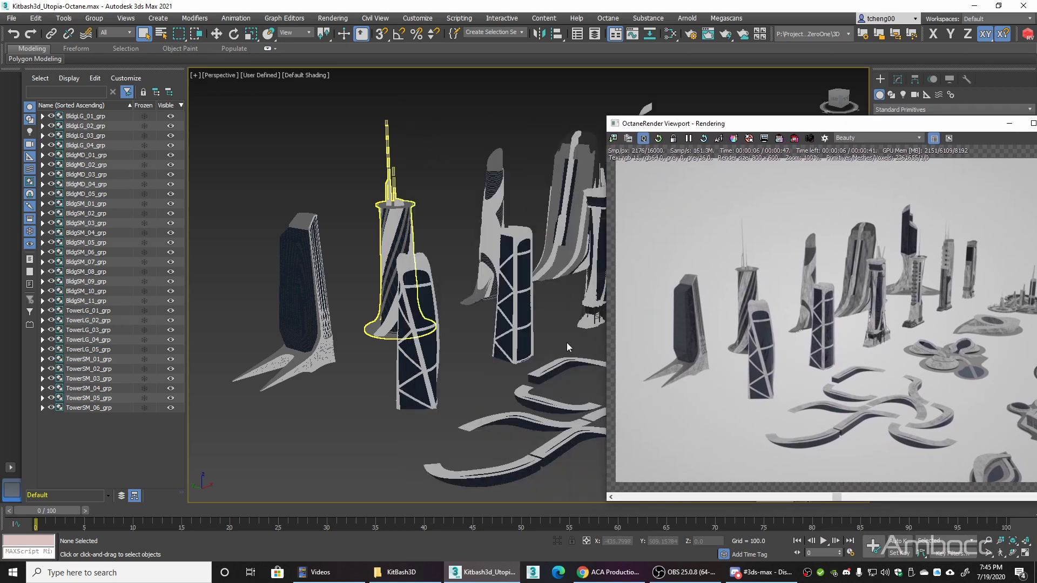
scroll(570, 313, up, 10)
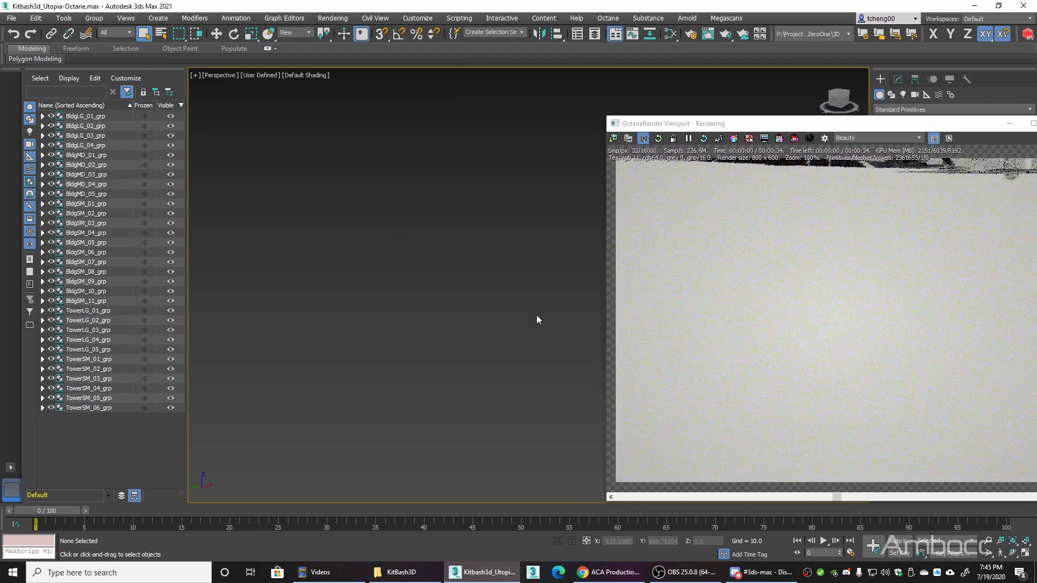
scroll(534, 316, down, 5)
scroll(502, 330, up, 6)
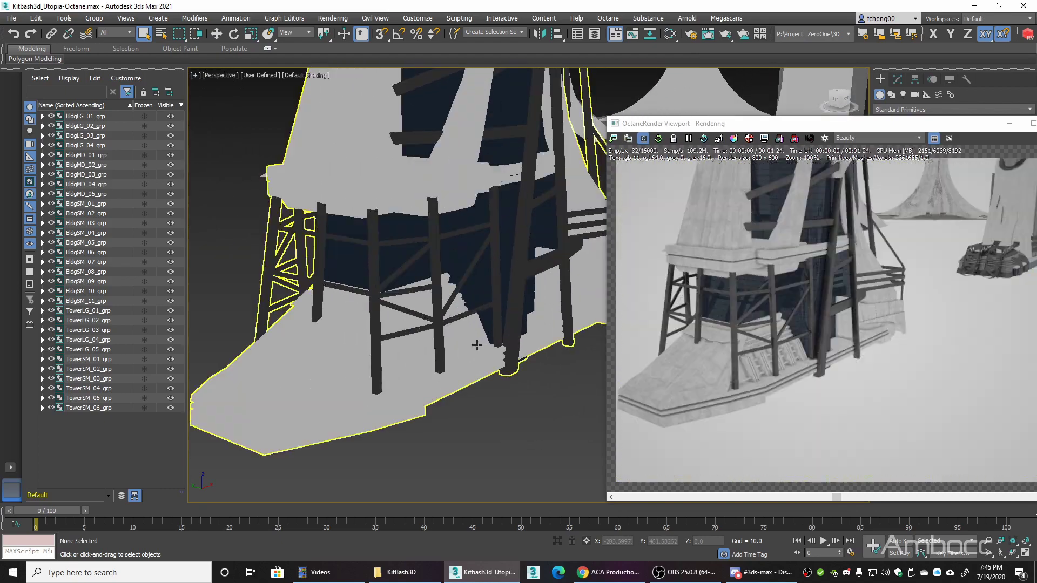
mouse_move(477, 345)
middle_down()
mouse_move(539, 342)
mouse_move(487, 340)
middle_up()
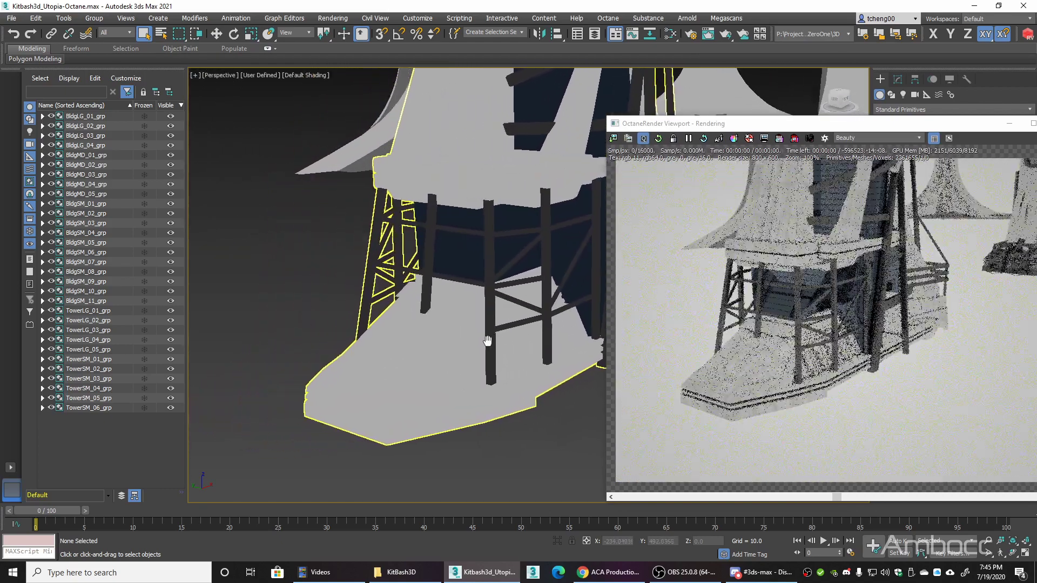
drag(864, 126, 798, 105)
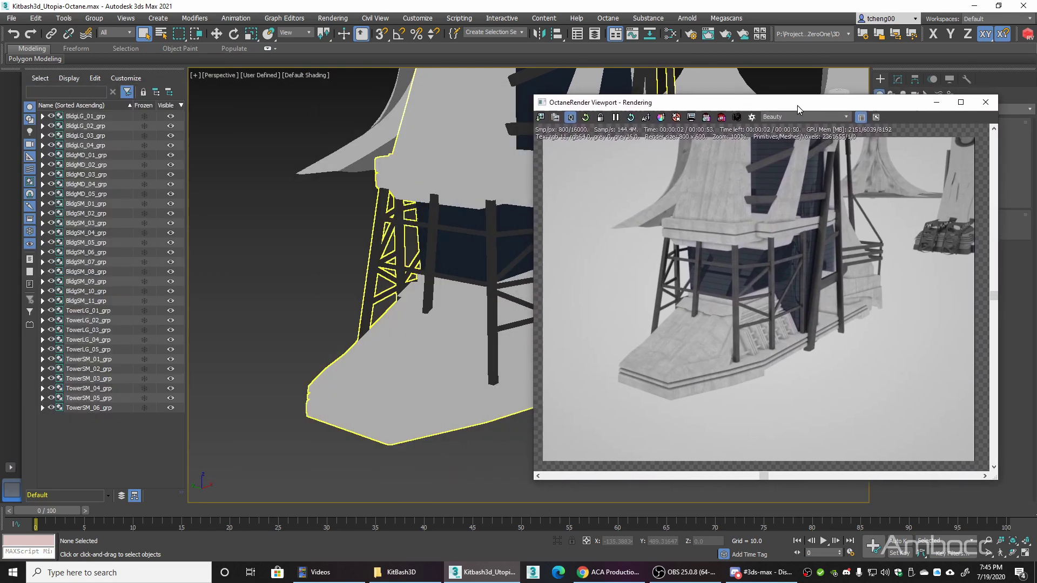
Step: Close the Octane render and select KB3DTextures in the Utopia > 3DS Max > Octane folder
click(990, 105)
click(401, 572)
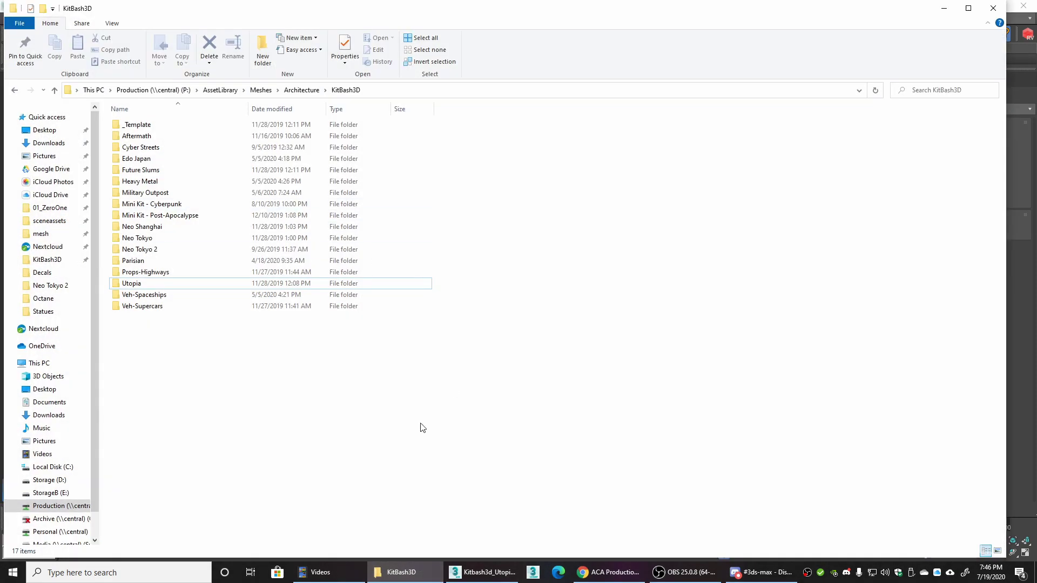
double_click(132, 283)
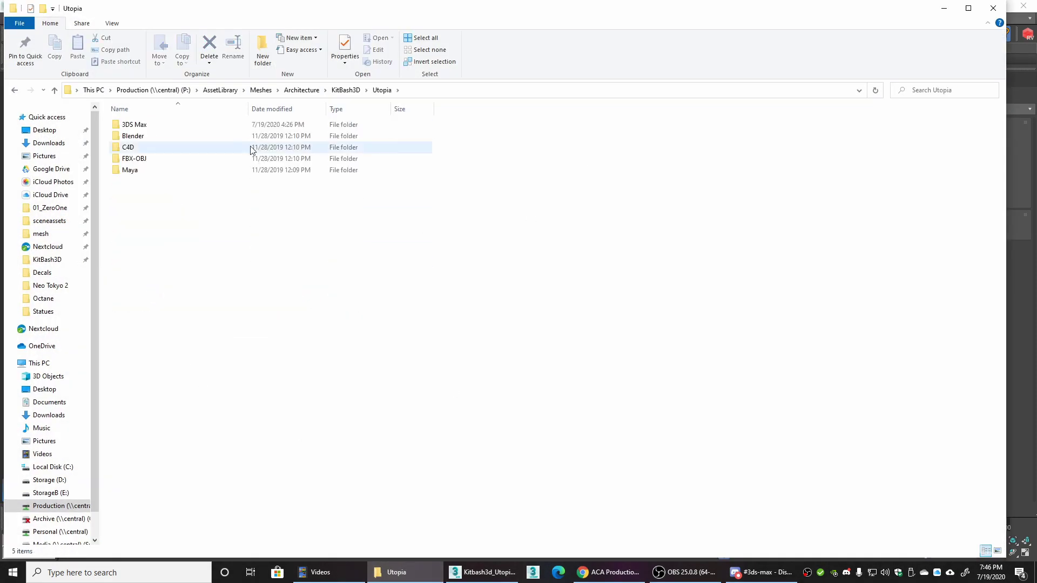
double_click(146, 124)
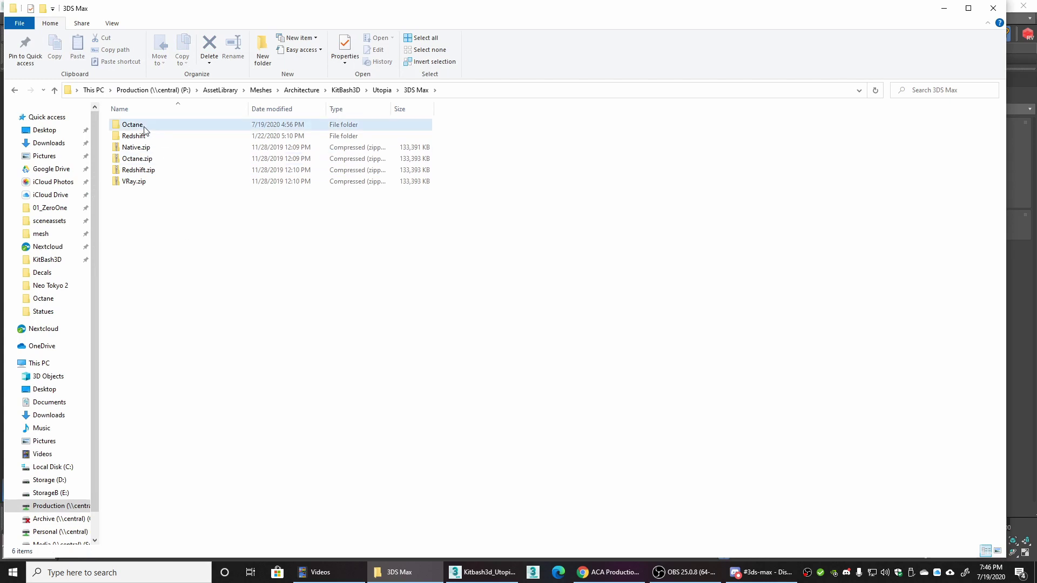
double_click(135, 125)
click(135, 126)
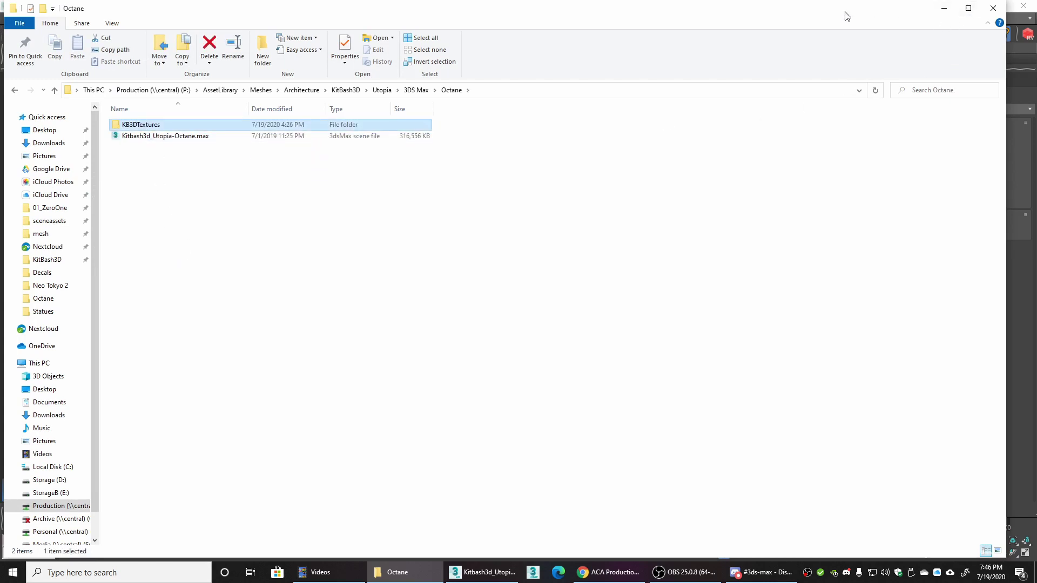
Step: Copy the KB3DTextures folder to the Desktop, placed below the Clear folder
click(969, 7)
click(973, 6)
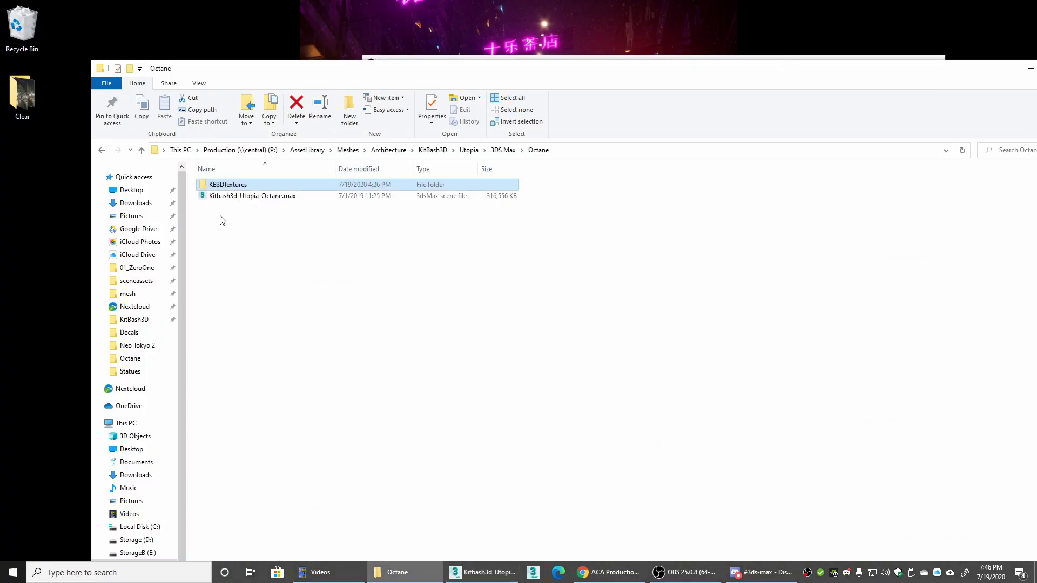
drag(231, 189, 39, 170)
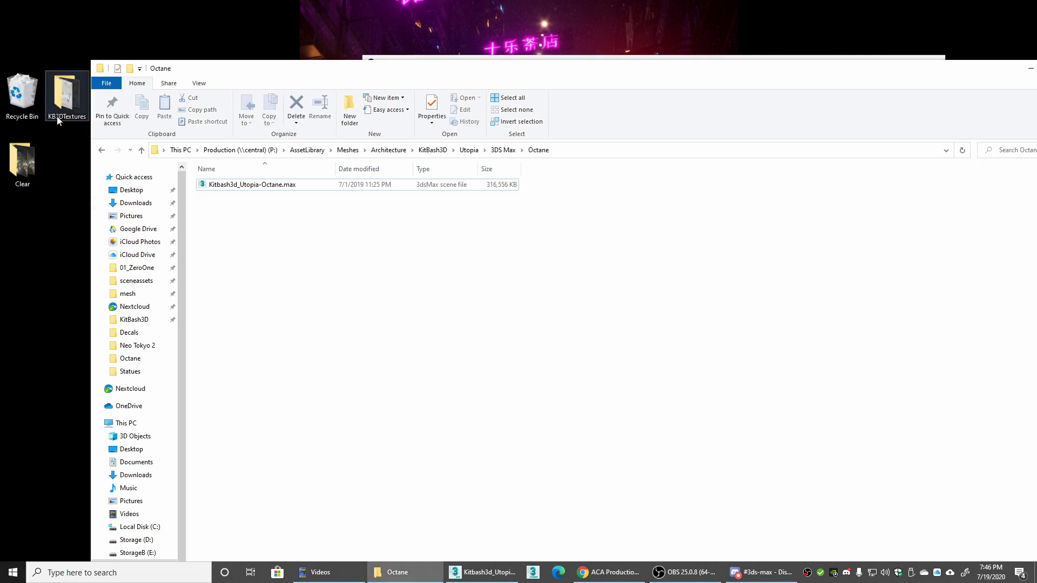
drag(58, 120, 24, 254)
click(22, 351)
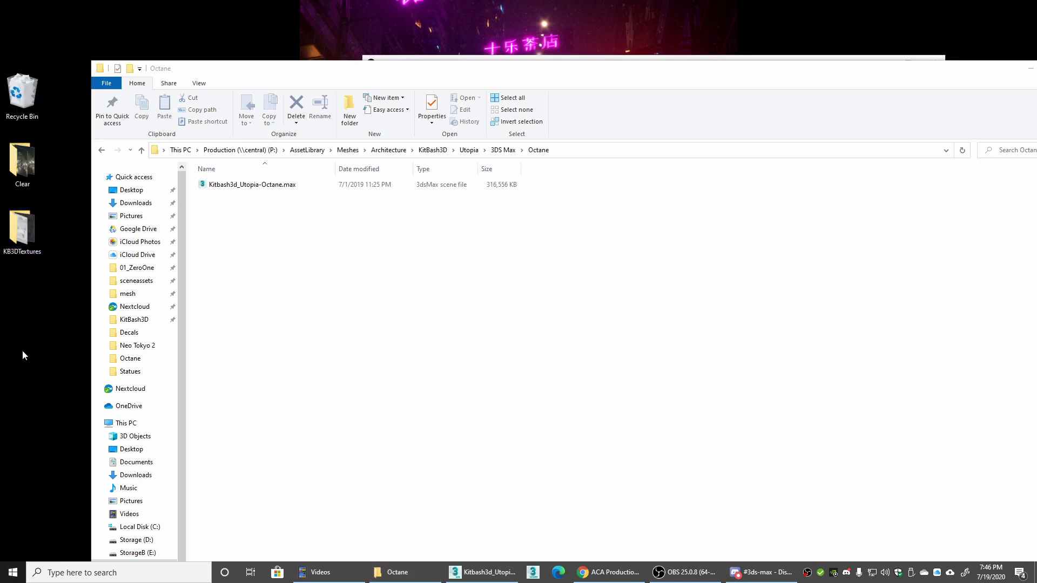
Step: Bring the Octane folder window forward and shift it aside and back
click(378, 327)
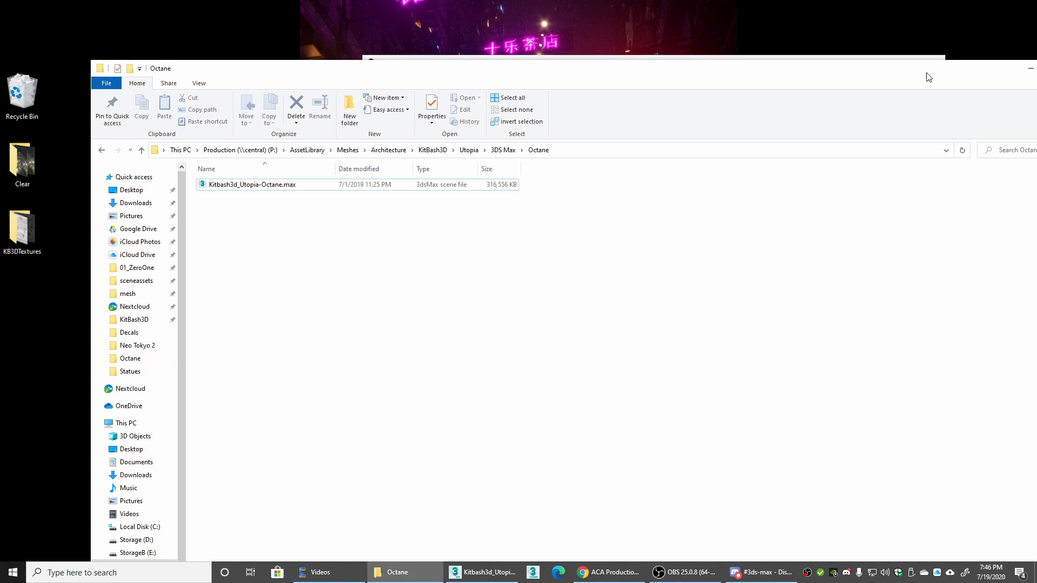
drag(845, 70, 571, 68)
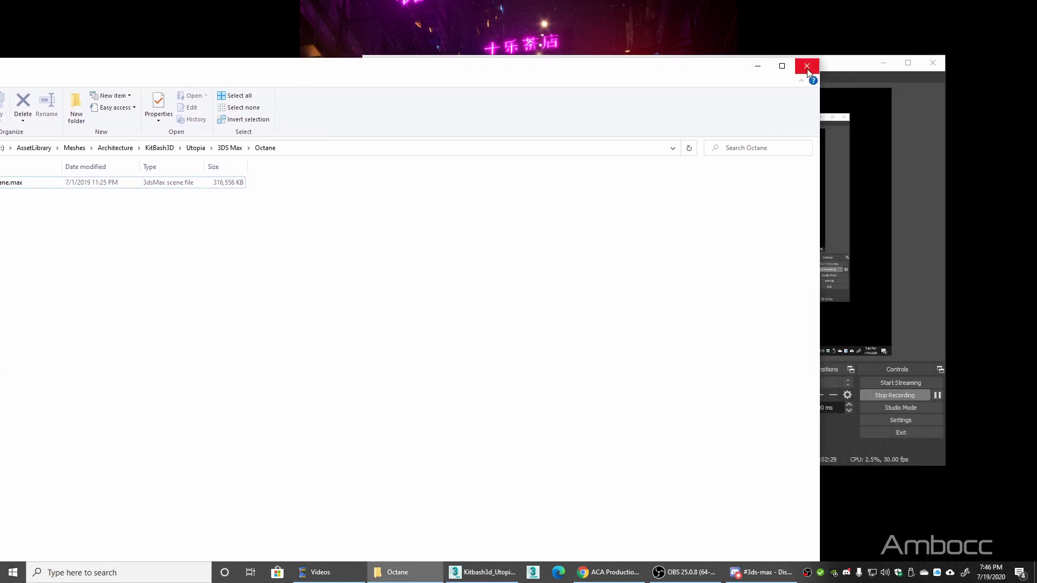
drag(689, 69, 874, 32)
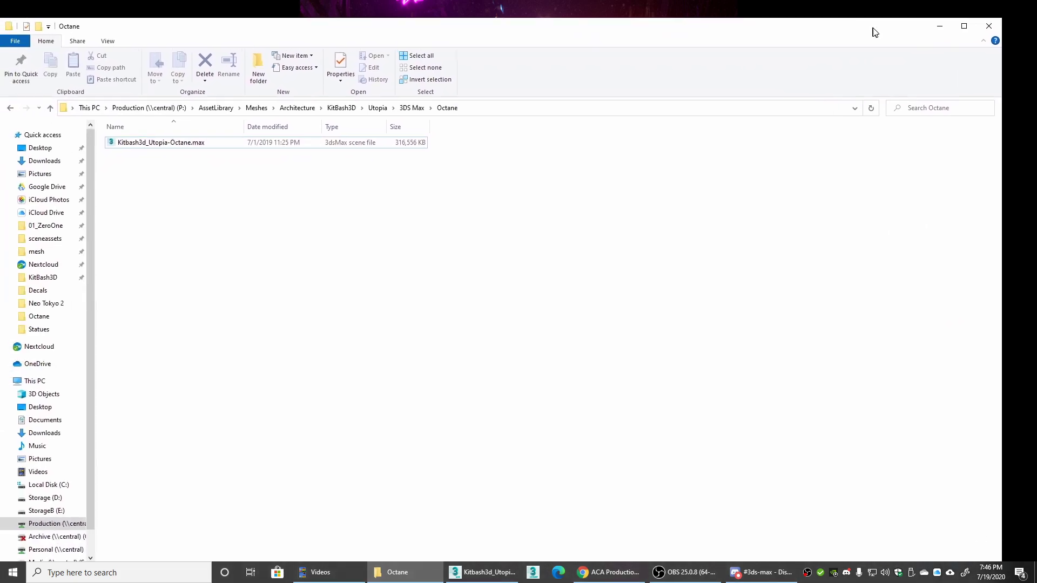
Step: Minimize the folder window and reset 3ds Max to a blank scene
click(400, 572)
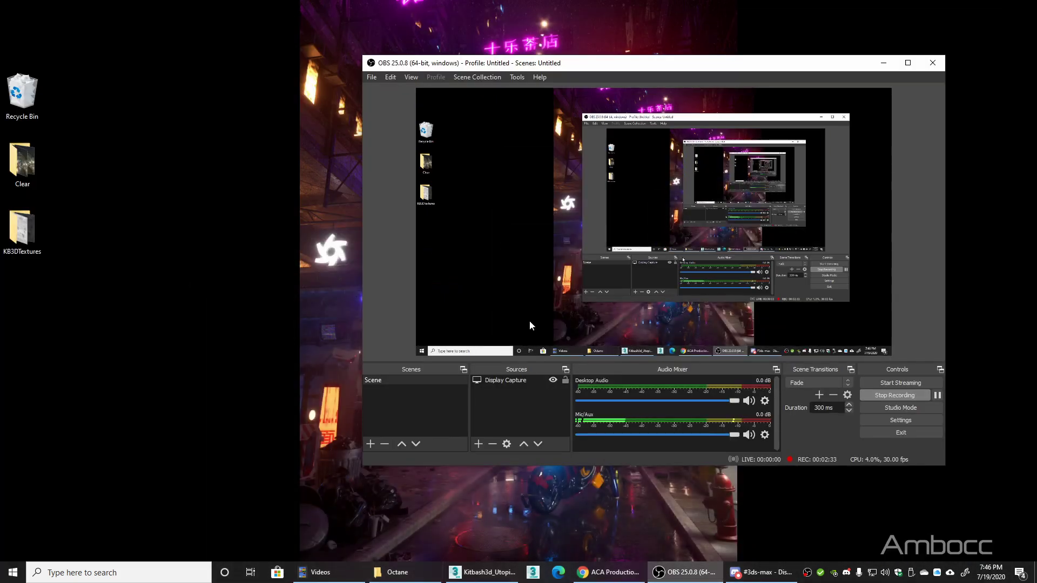
click(482, 572)
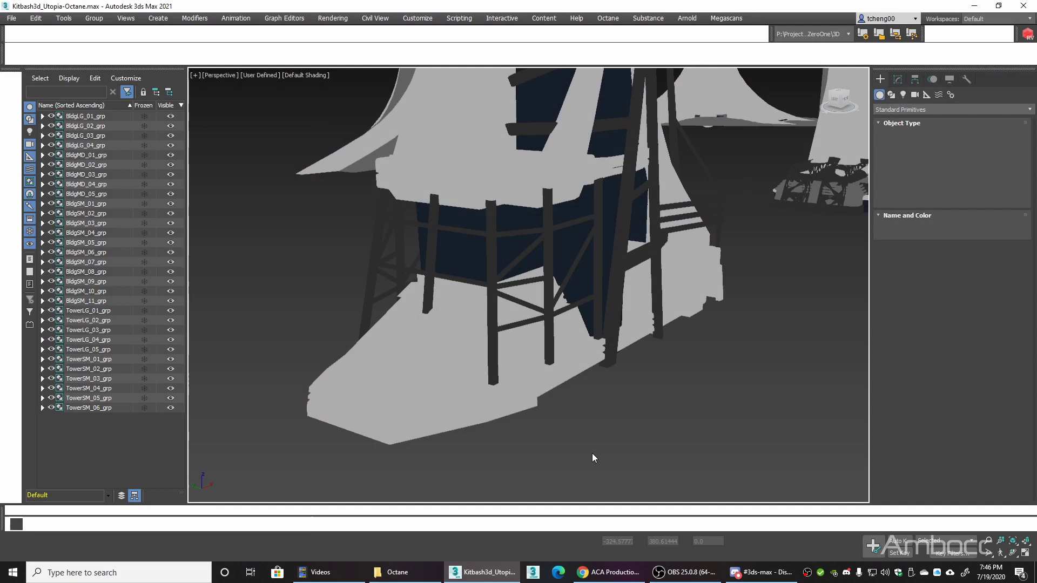
click(15, 20)
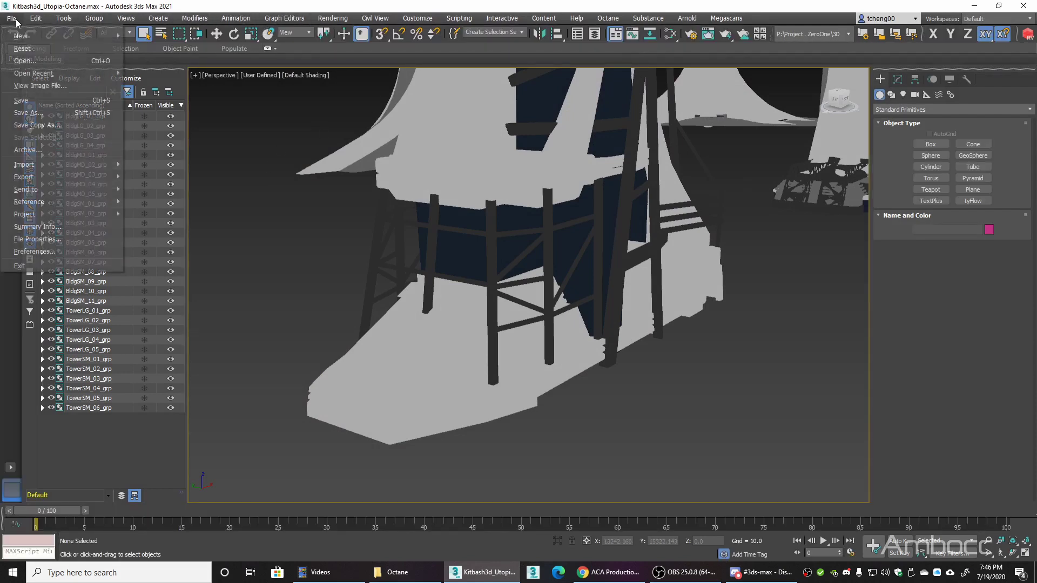
click(38, 50)
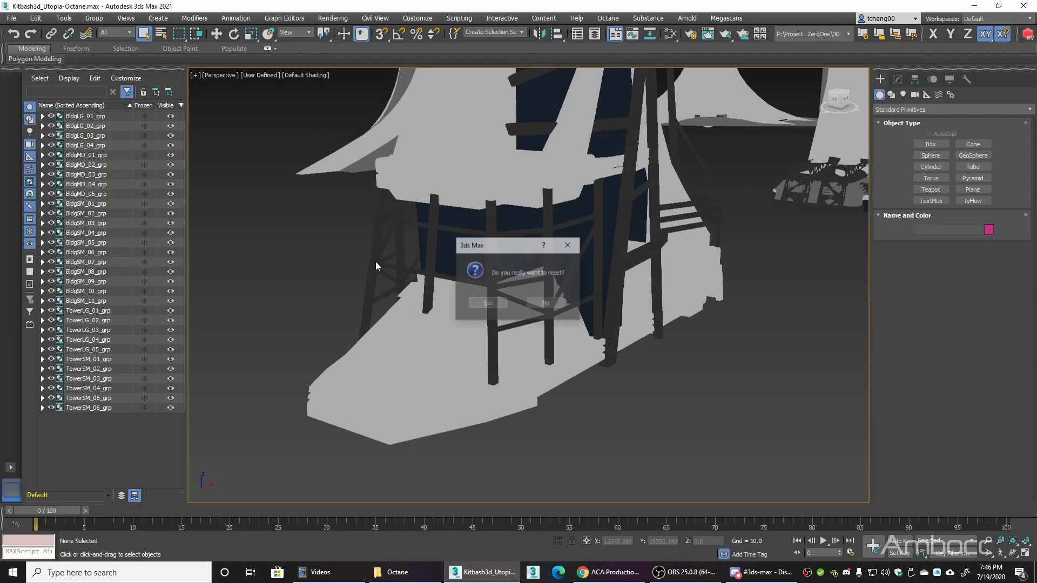
click(487, 302)
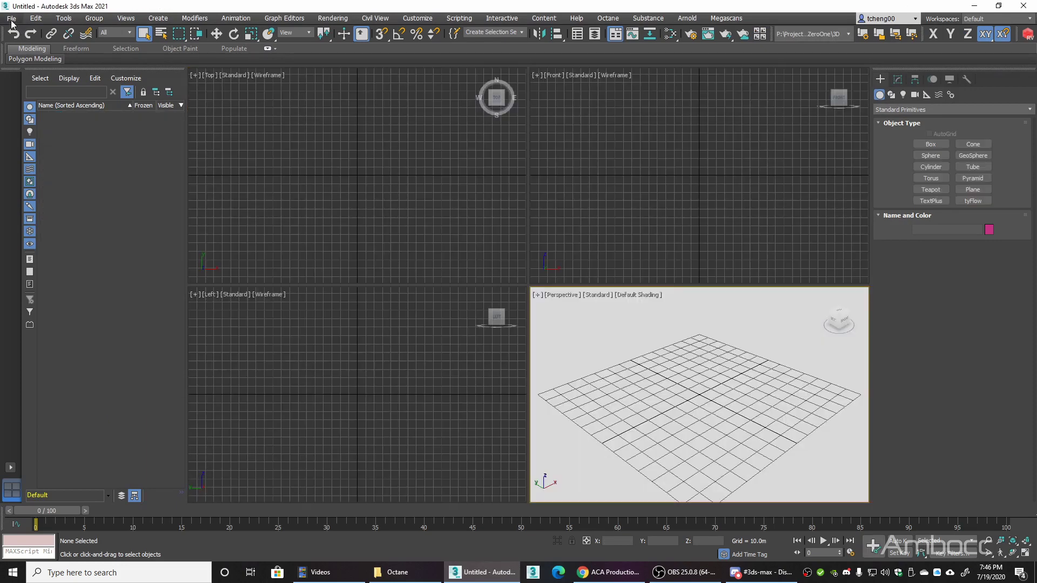
Step: Reopen Kitbash3d_Utopia-Octane.max from recent files without saving the blank scene
click(10, 18)
mouse_move(38, 73)
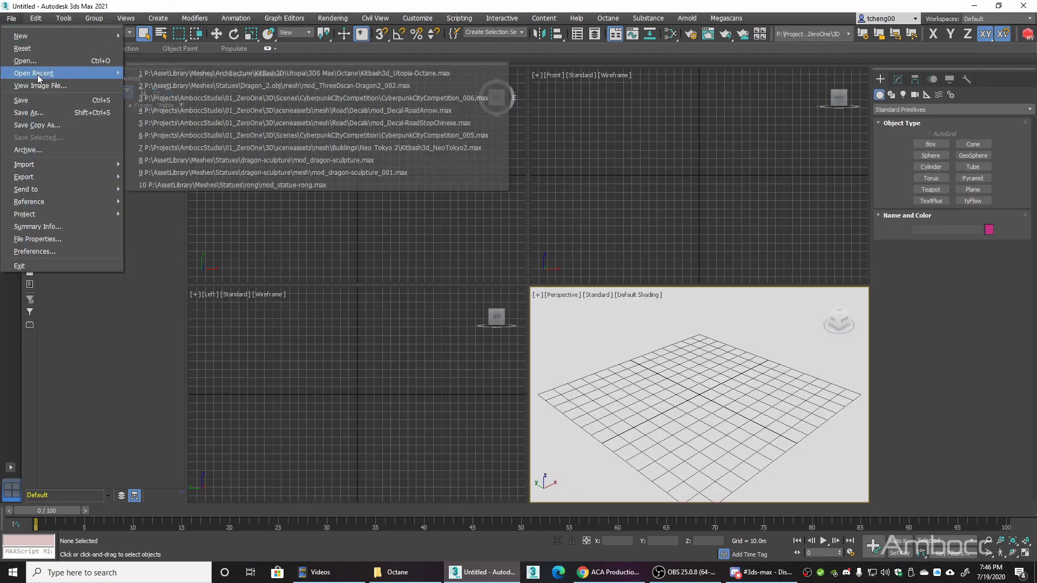
click(179, 74)
click(518, 302)
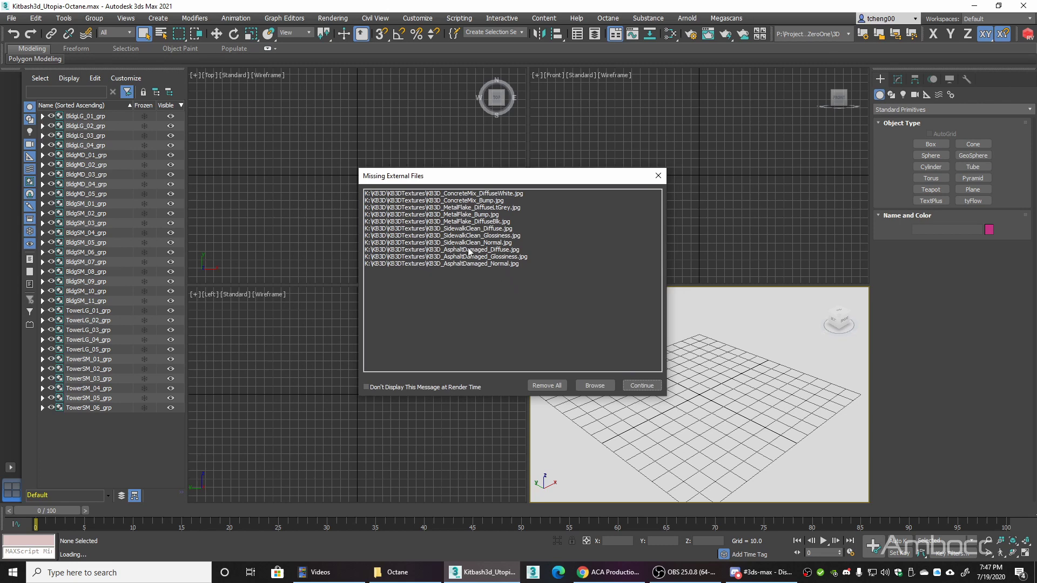
Step: Continue past the Missing External Files list of KB3D texture JPGs
click(641, 386)
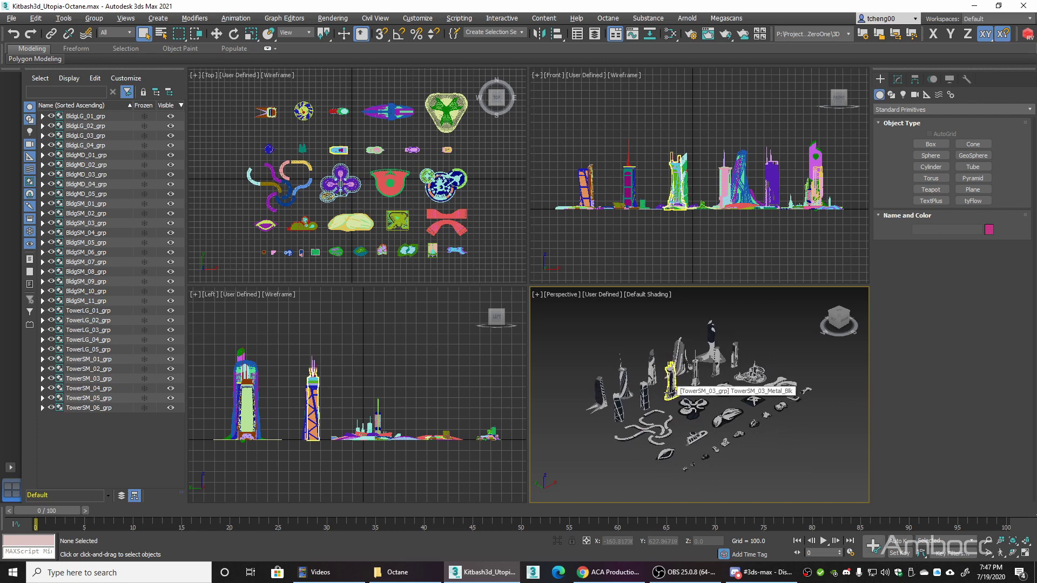
Step: Maximize the Perspective view of the reloaded towers and open the Octane Viewport render
key(alt+w)
scroll(424, 292, up, 10)
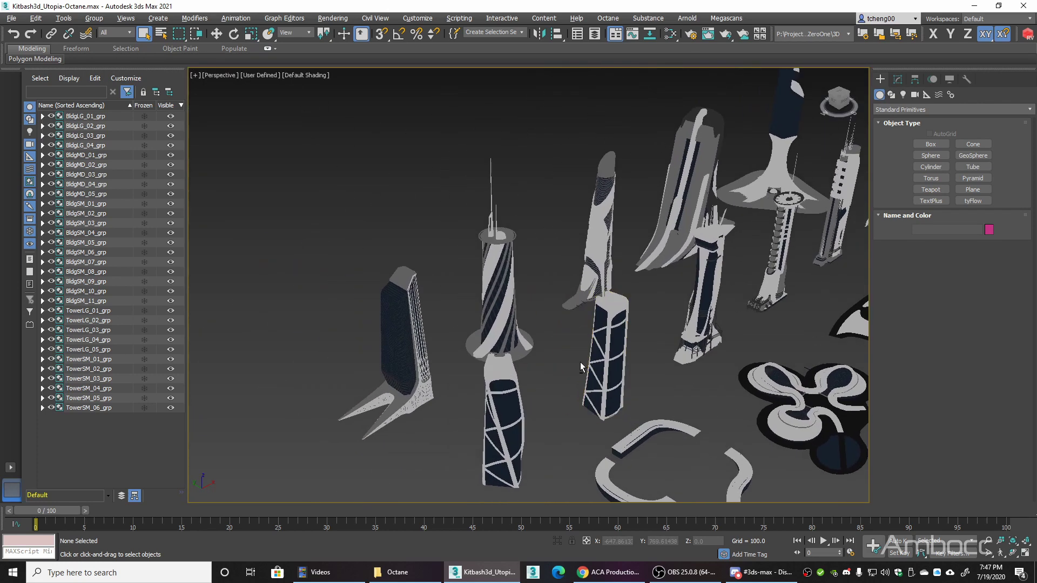
click(608, 19)
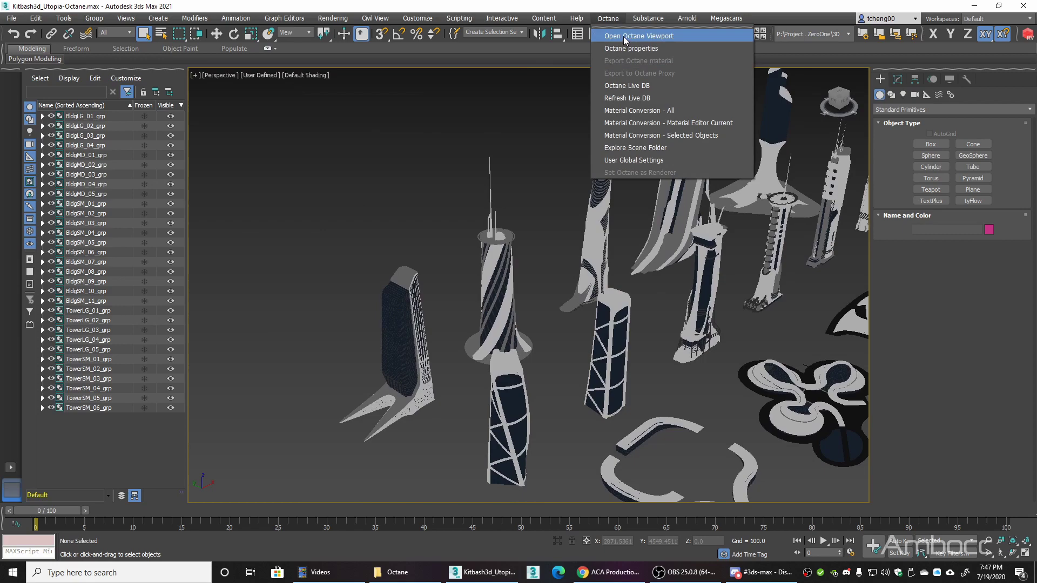
click(626, 36)
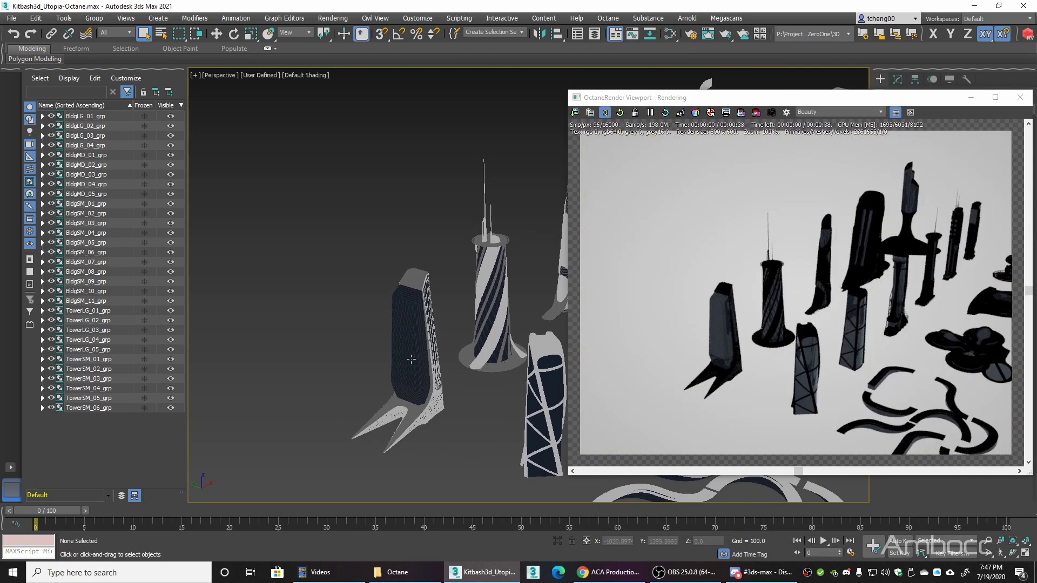
scroll(432, 351, up, 3)
scroll(424, 343, down, 3)
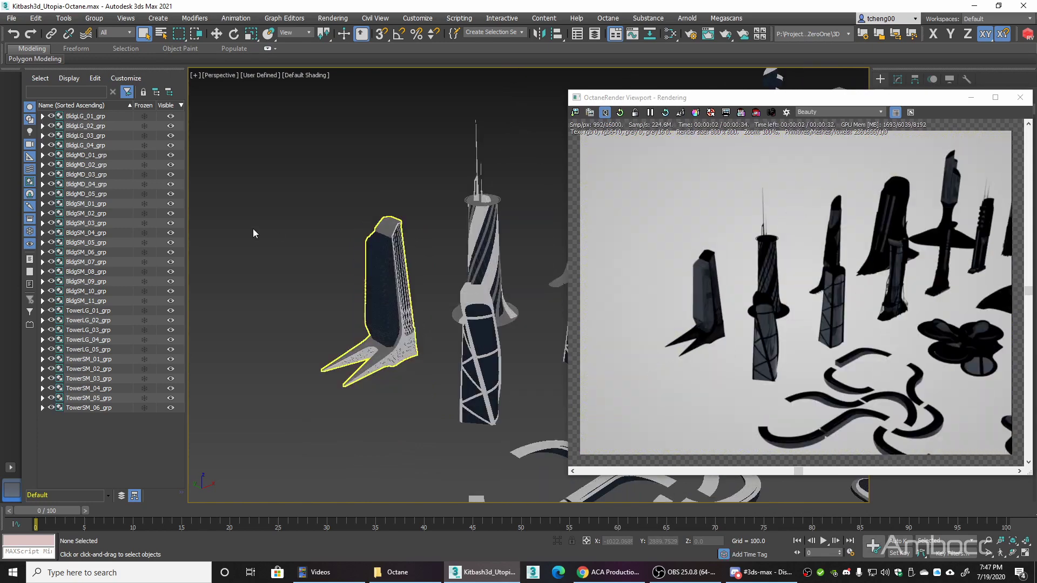
Step: Open Asset Tracking, Shift-select the 11 missing KB3D textures, and widen the Name column
click(12, 18)
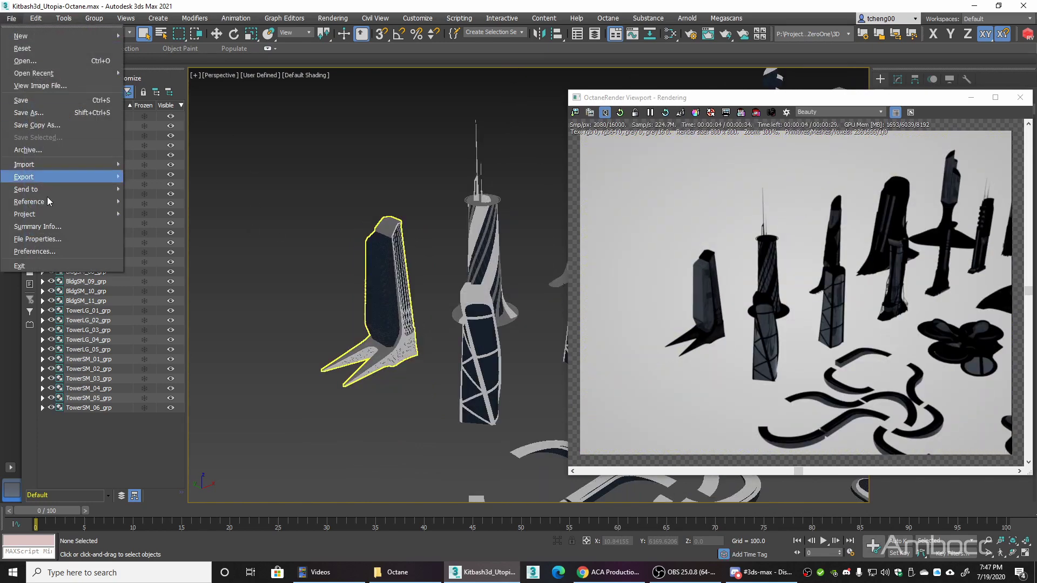
mouse_move(108, 202)
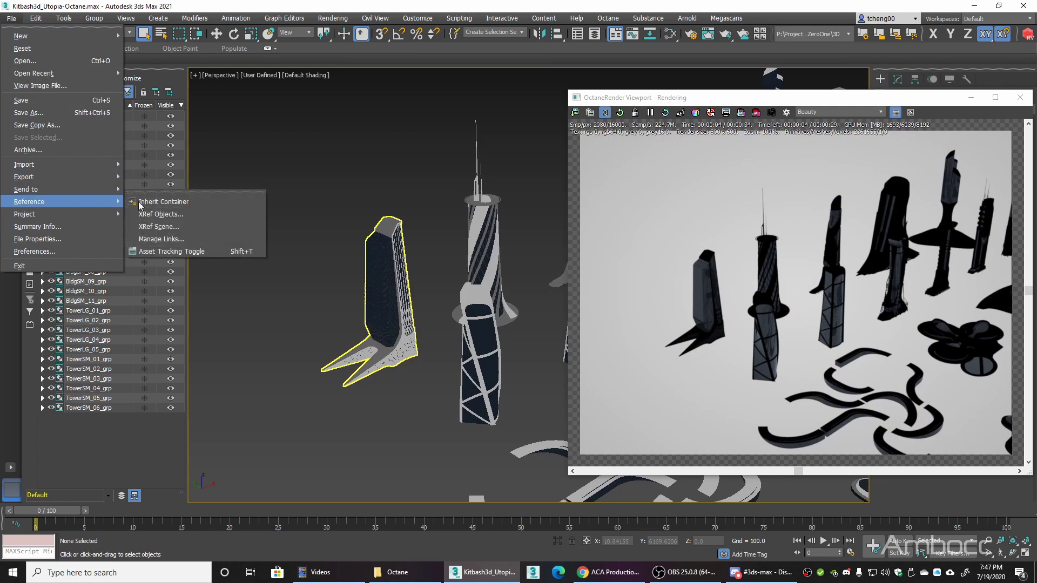
click(165, 253)
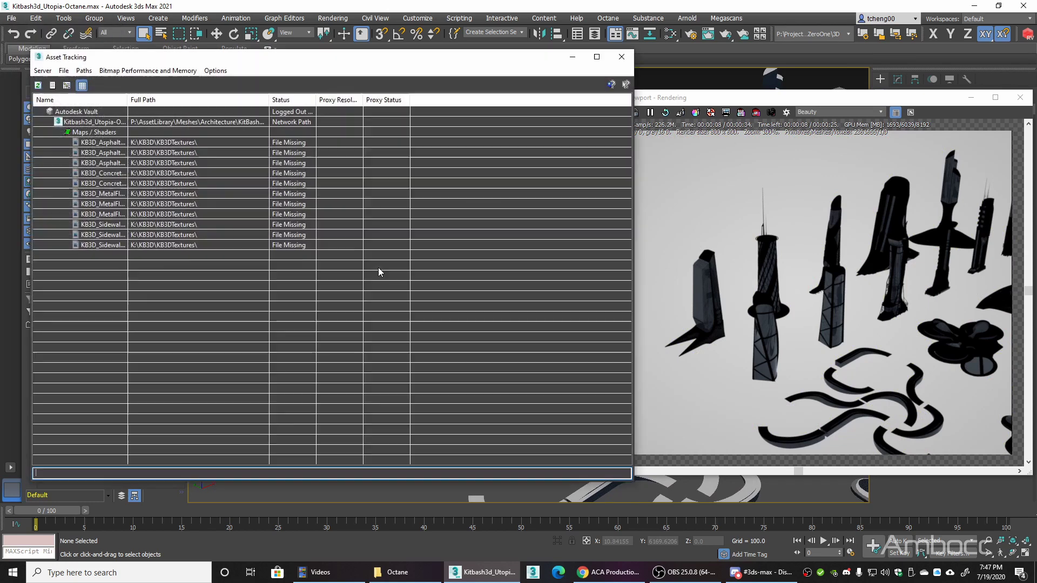
drag(264, 64, 407, 66)
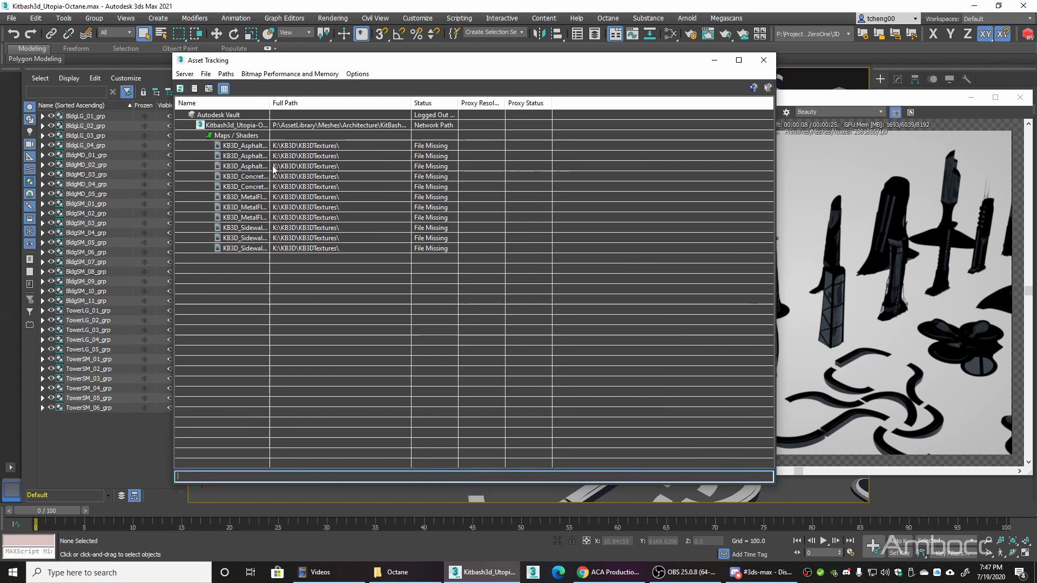
click(310, 149)
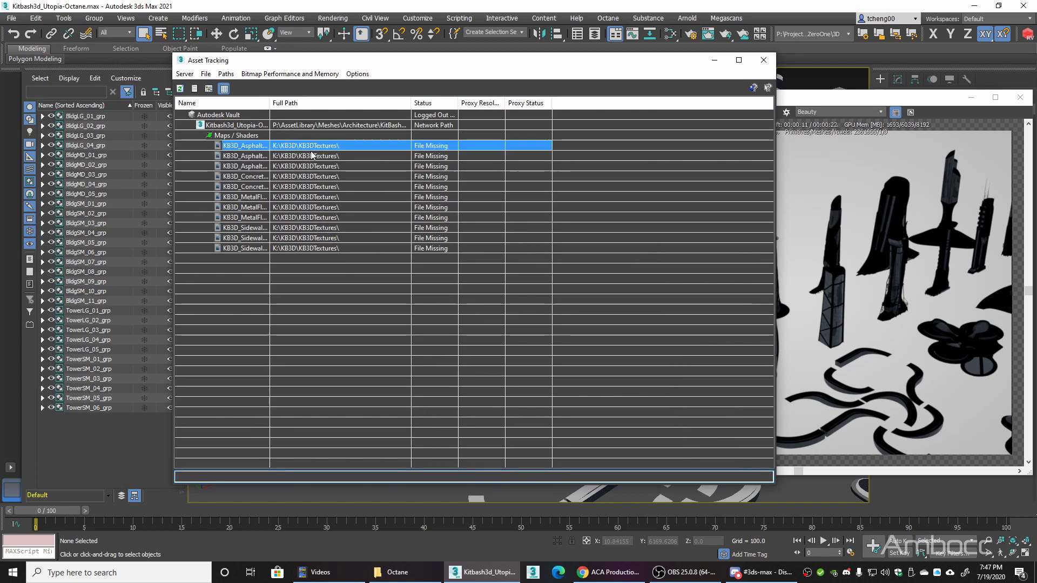
shift+click(326, 247)
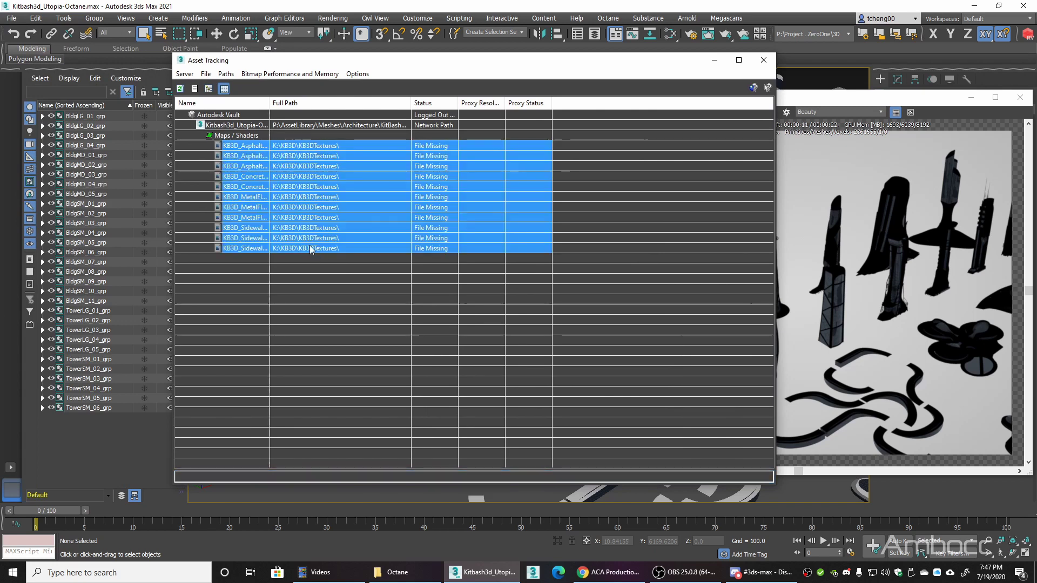
drag(271, 106, 326, 107)
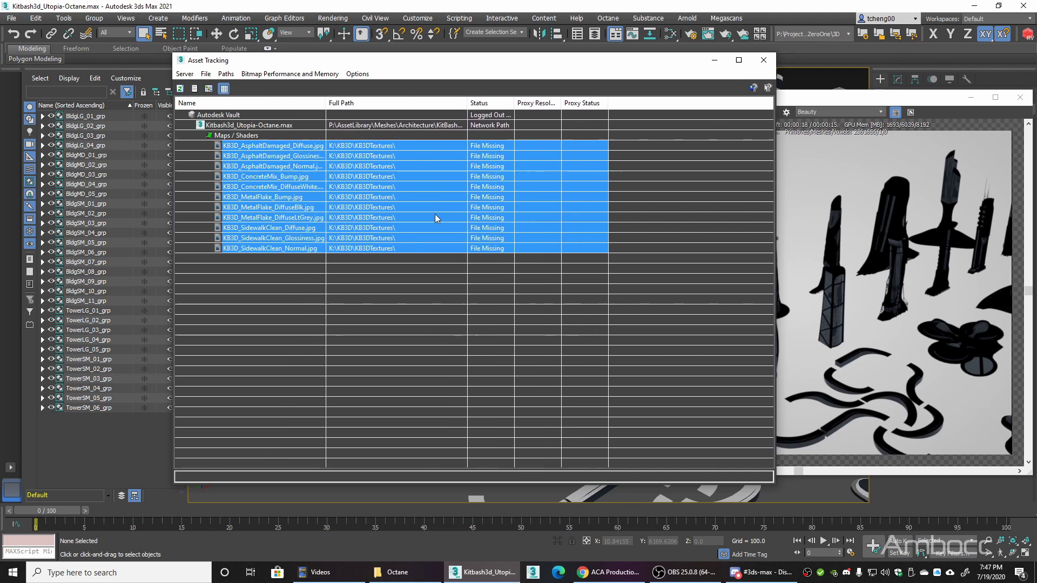
Step: Set the selected textures' path to Desktop\KB3DTextures and widen the Full Path column
right_click(388, 147)
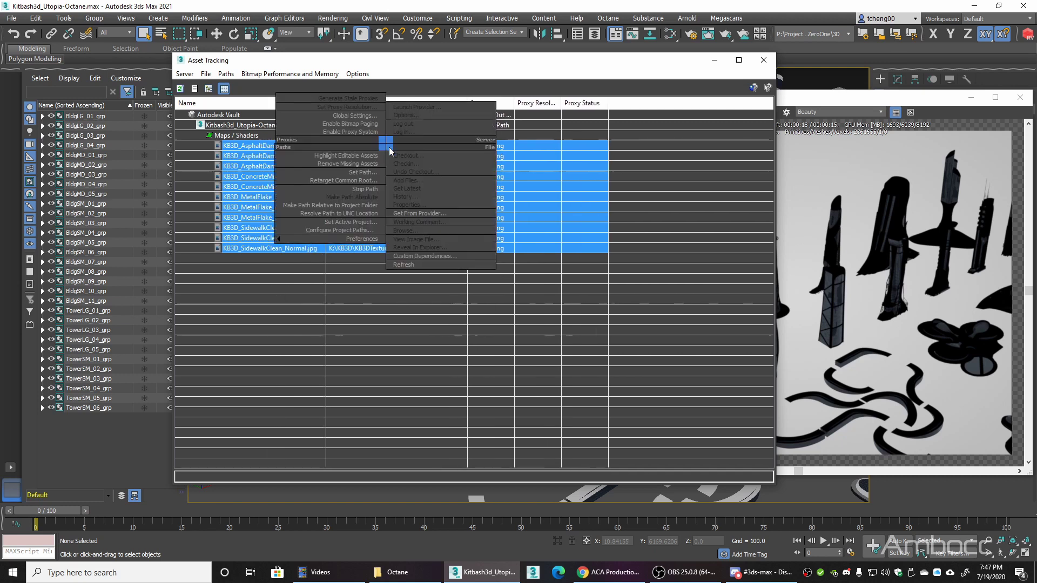
click(371, 173)
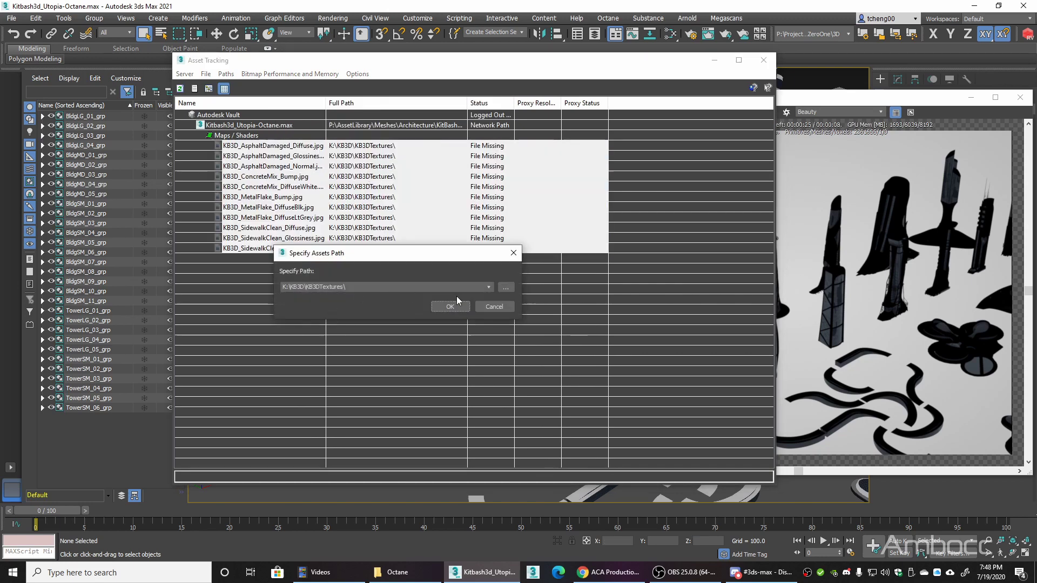
click(506, 289)
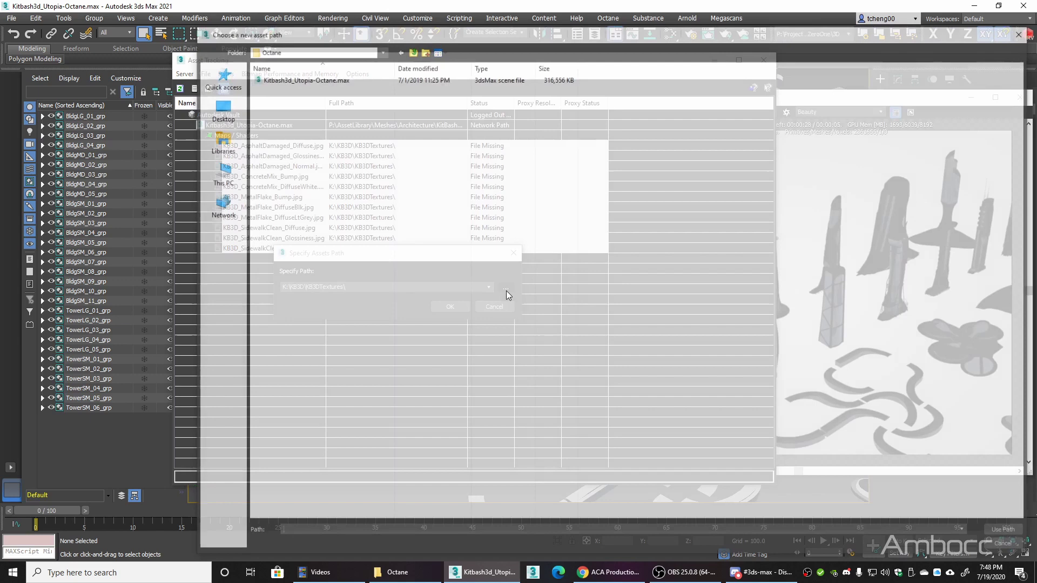
click(218, 108)
double_click(388, 111)
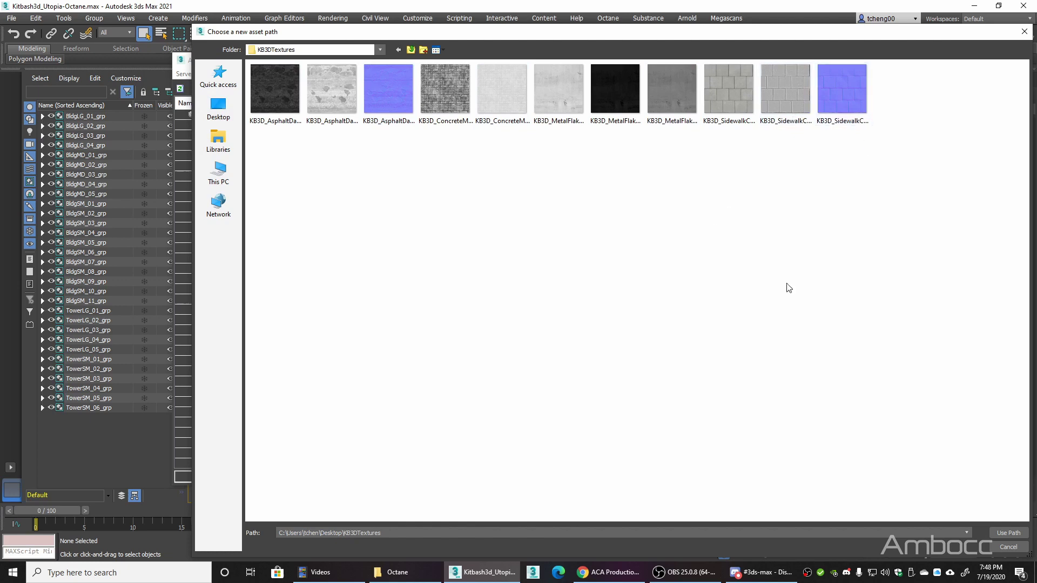
click(1003, 533)
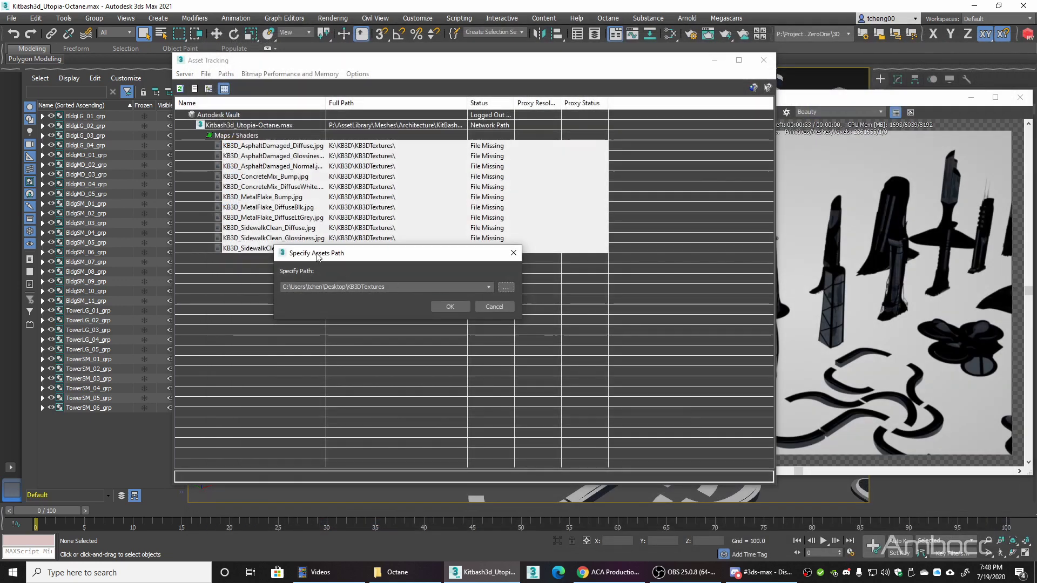
click(451, 308)
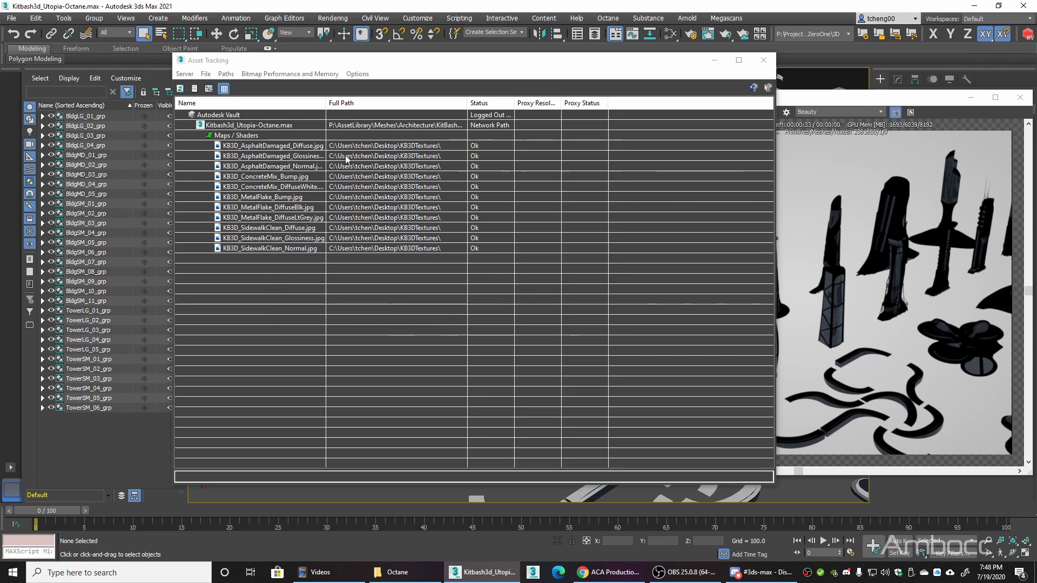
mouse_move(468, 103)
mouse_down()
mouse_move(540, 103)
mouse_move(480, 103)
mouse_up()
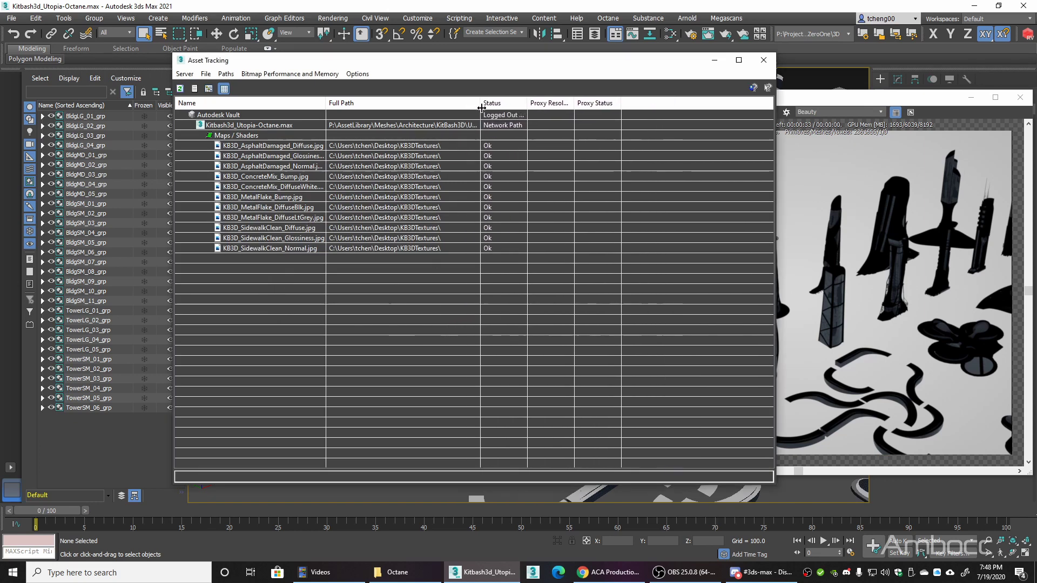
Step: Close Asset Tracking and restart the Octane Viewport render
click(763, 60)
drag(735, 102, 492, 98)
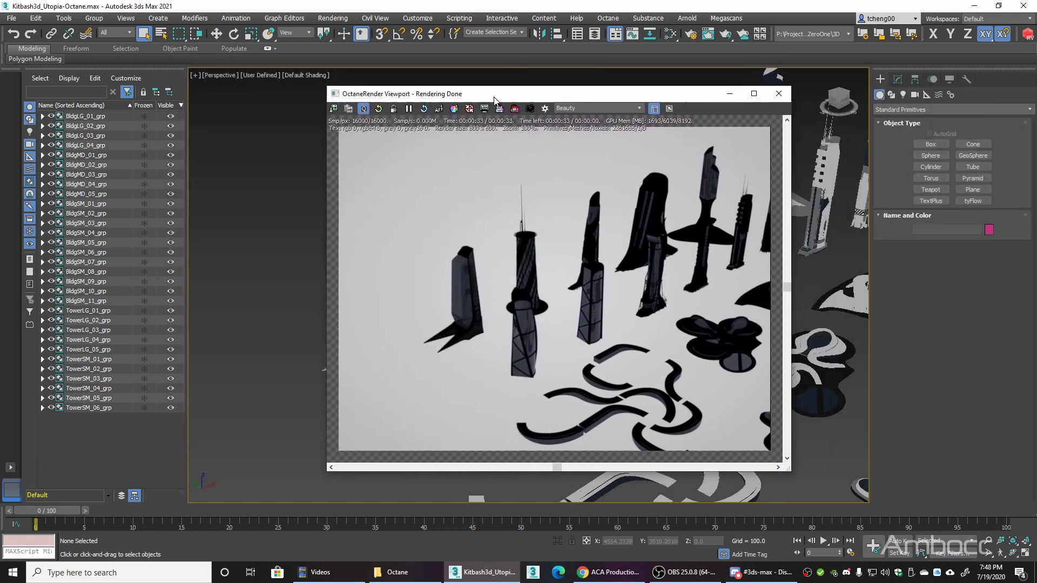
click(782, 94)
click(608, 18)
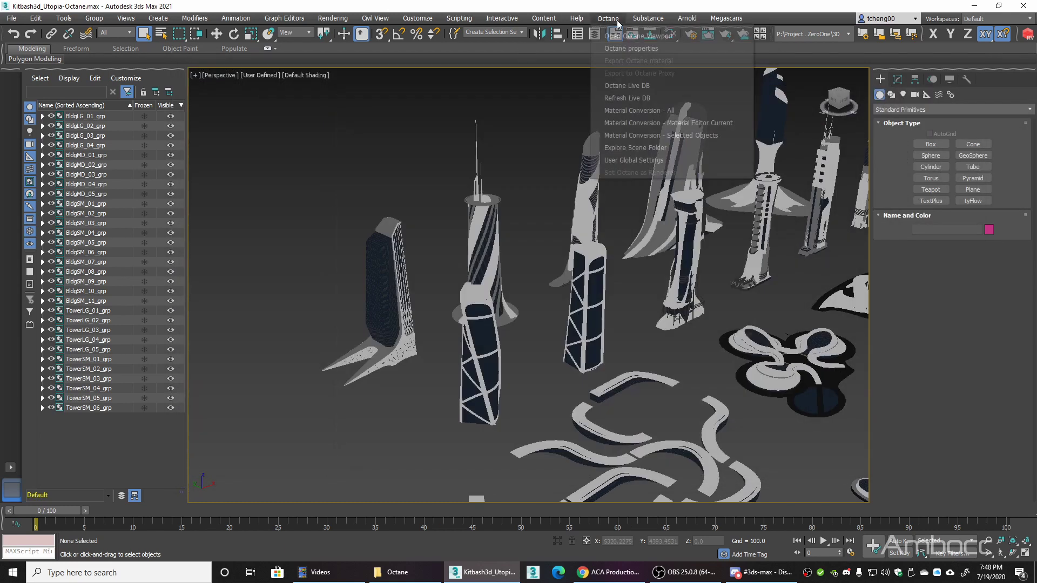
click(622, 37)
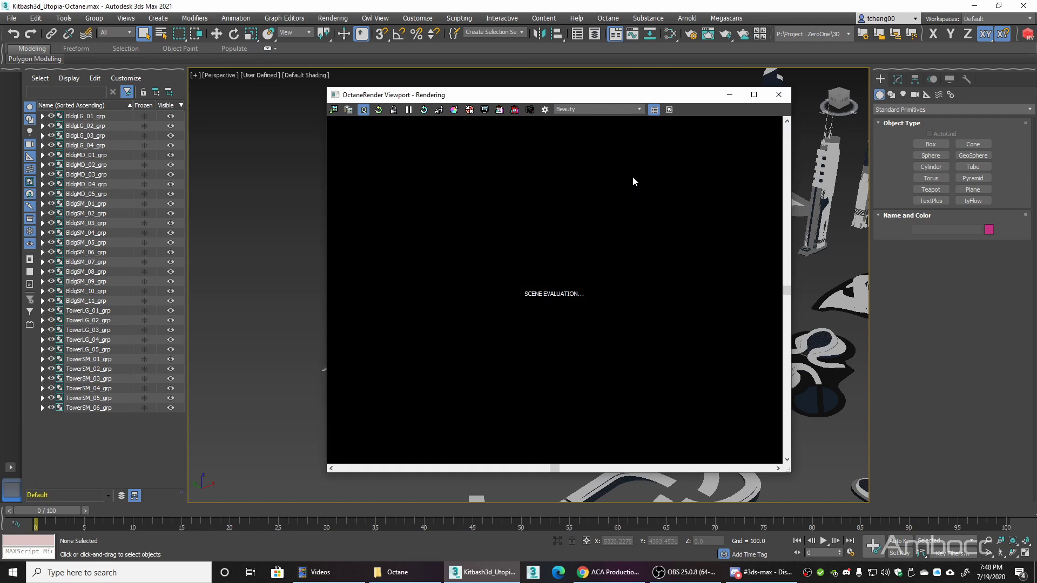
Step: Zoom and pan the viewport to frame the whole Utopia city layout
scroll(585, 344, up, 5)
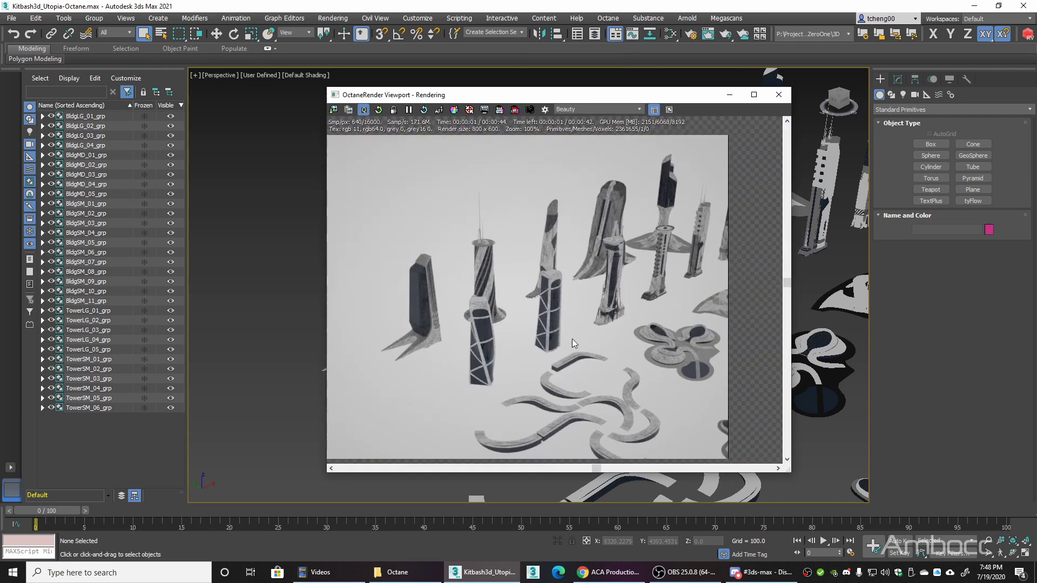
scroll(585, 335, down, 2)
scroll(569, 339, down, 3)
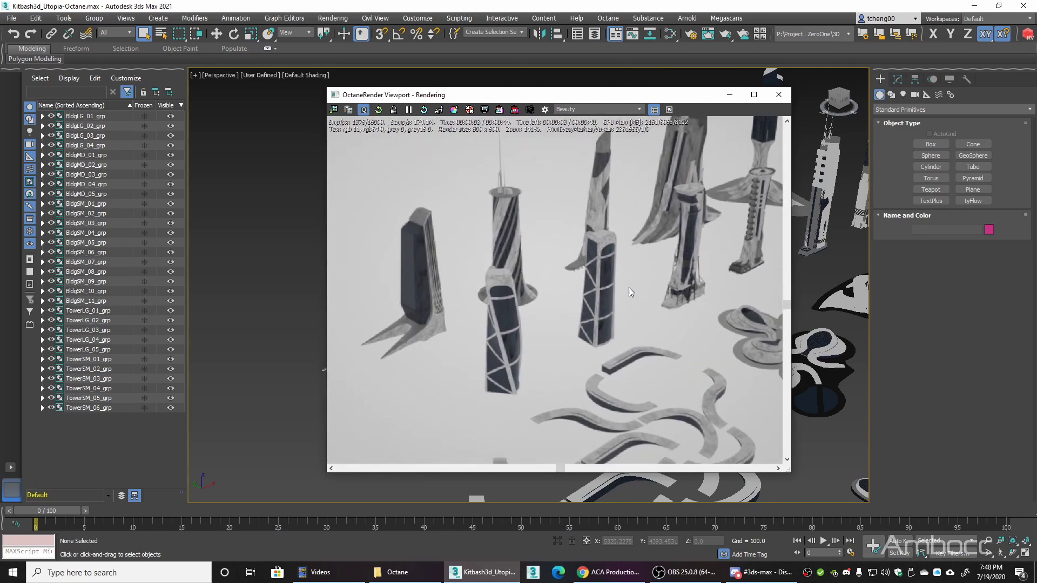
drag(636, 97, 445, 79)
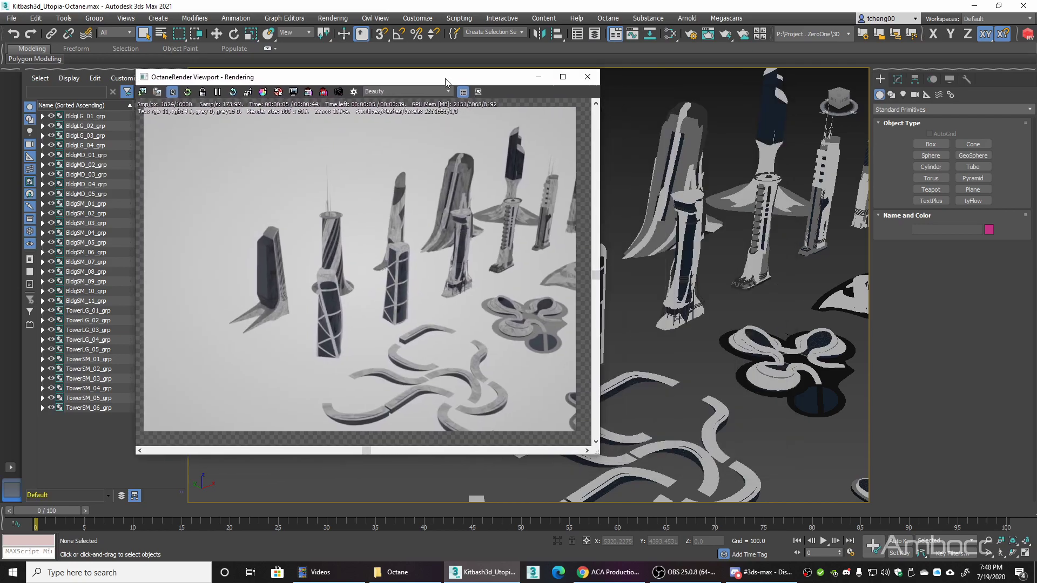
scroll(744, 317, down, 3)
scroll(743, 316, up, 6)
scroll(607, 313, up, 5)
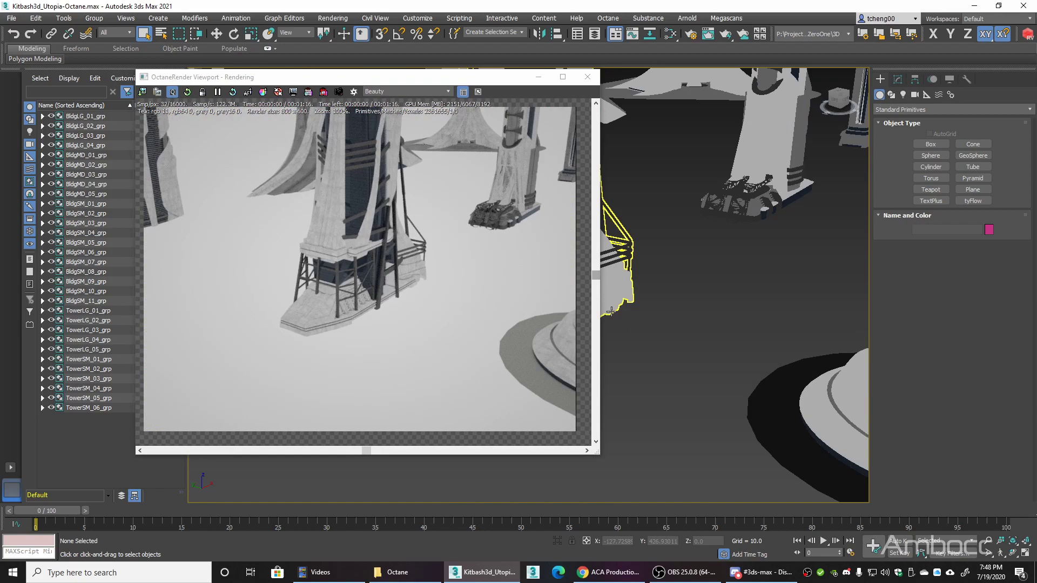
scroll(643, 317, down, 6)
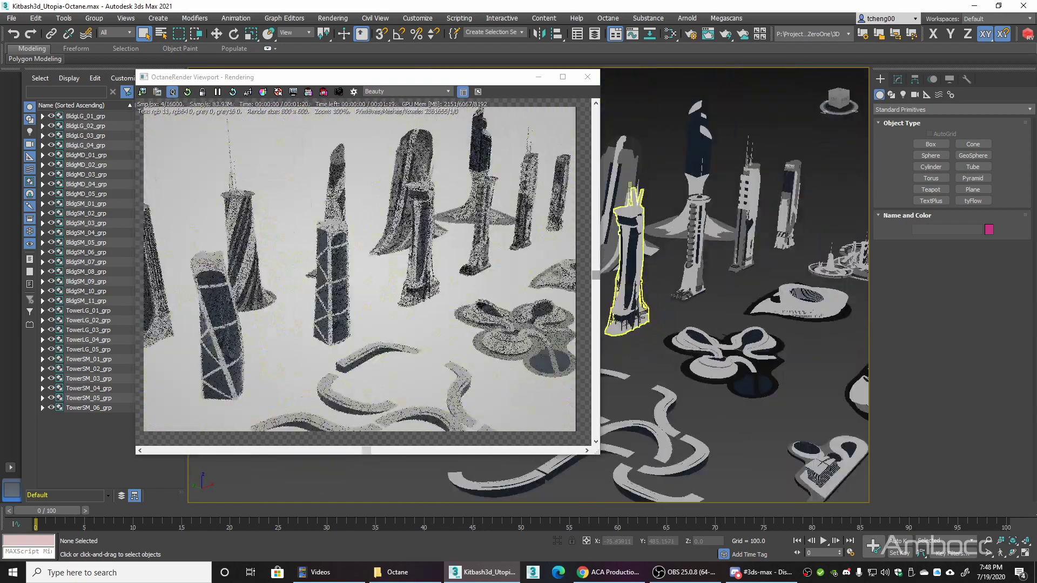
middle_drag(642, 317, 607, 283)
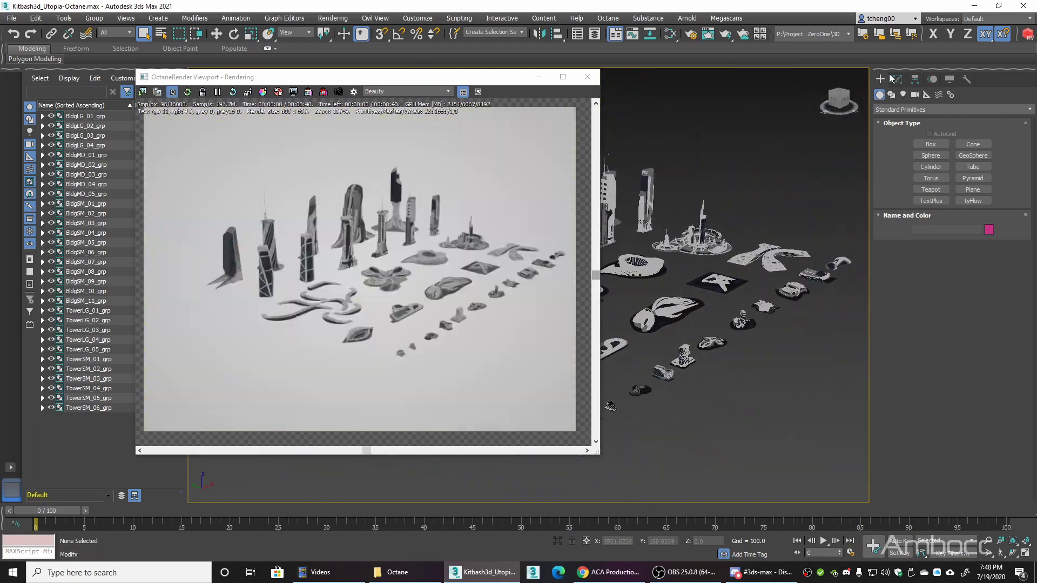
Step: Draw Plane001 across the whole city layout in Perspective and slide it along X beneath it
click(972, 190)
drag(255, 79, 870, 187)
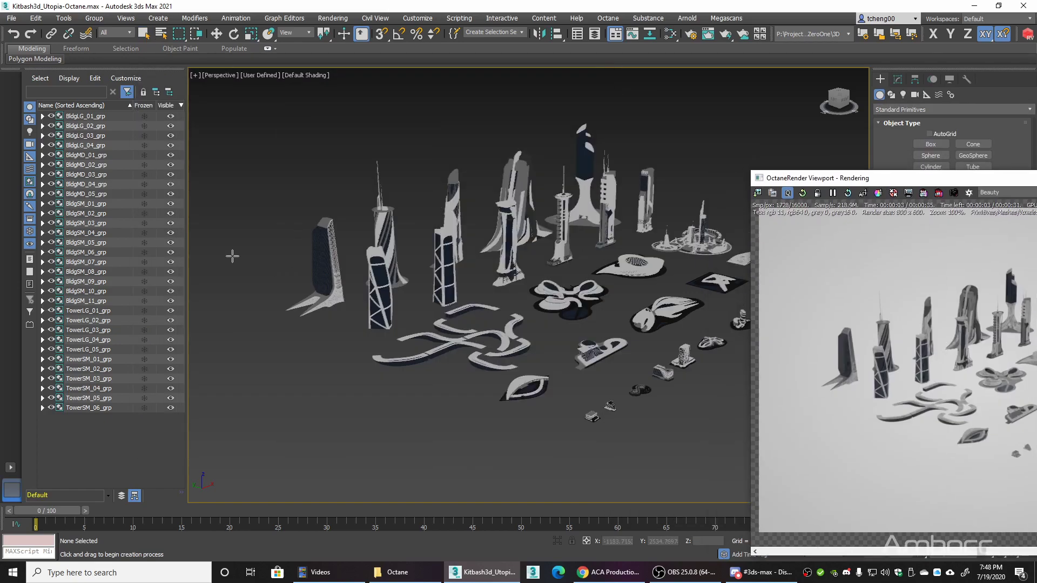
drag(232, 256, 1021, 189)
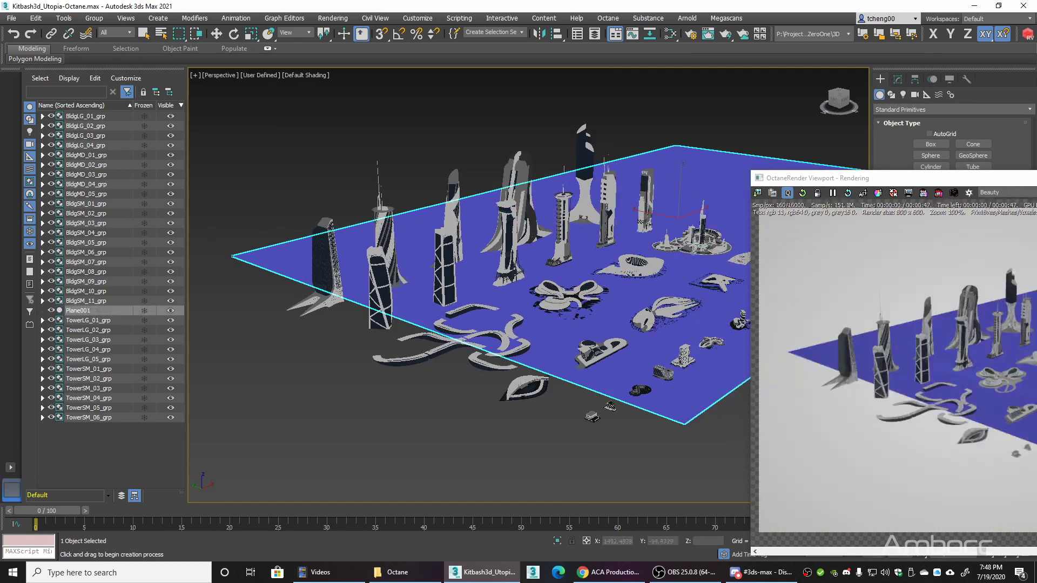
key(w)
drag(683, 224, 629, 269)
drag(899, 187, 161, 102)
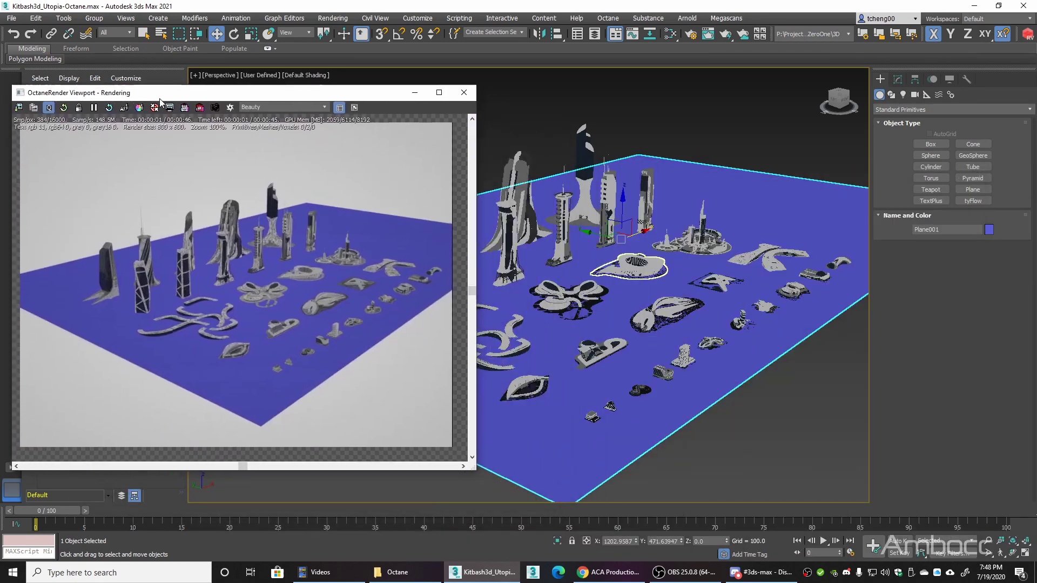
Step: Create an Octane DayLight in the viewport, placing OctaneDayLight_001 in the scene
click(903, 94)
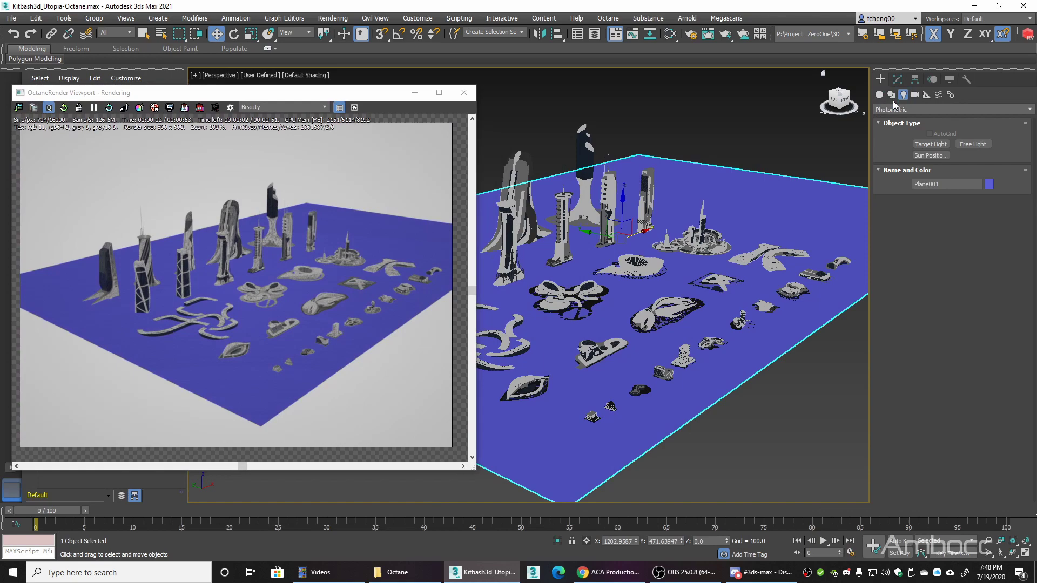
click(907, 108)
click(893, 141)
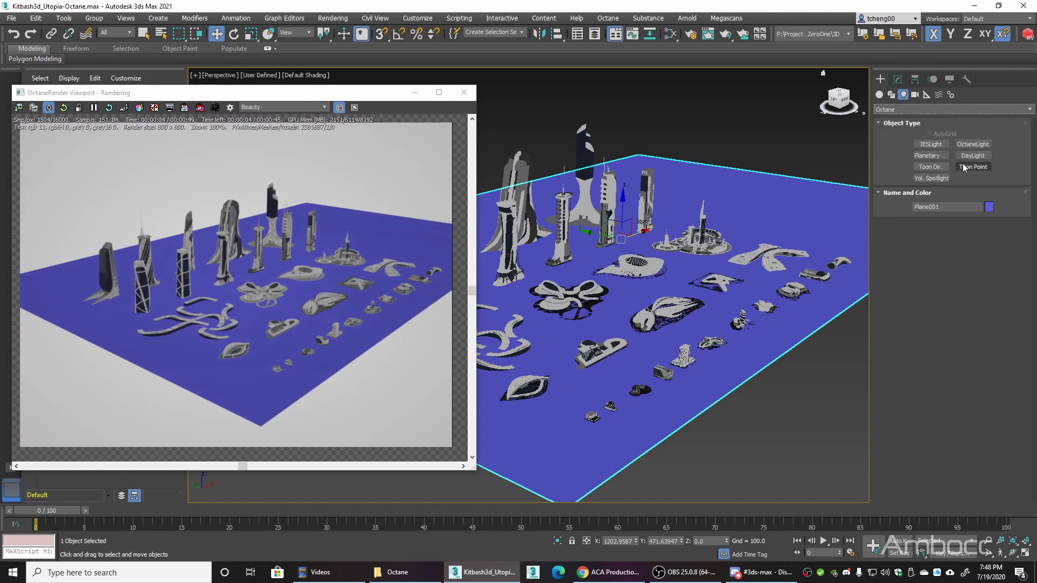
click(972, 156)
drag(843, 410, 590, 353)
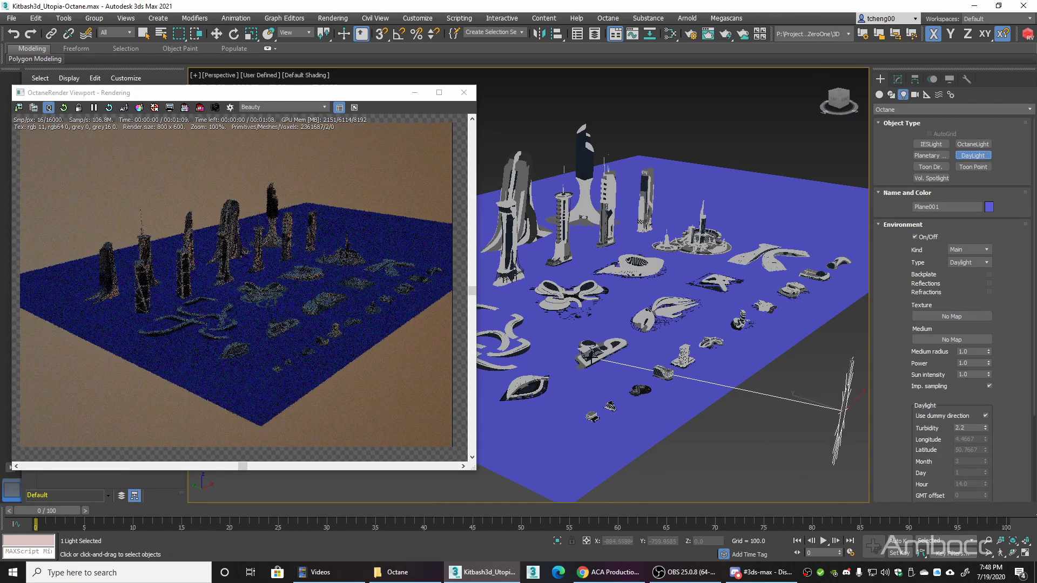
right_click(591, 354)
Step: Raise the daylight along Z so the towers cast shadows on the ground plane
key(w)
drag(850, 373, 853, 346)
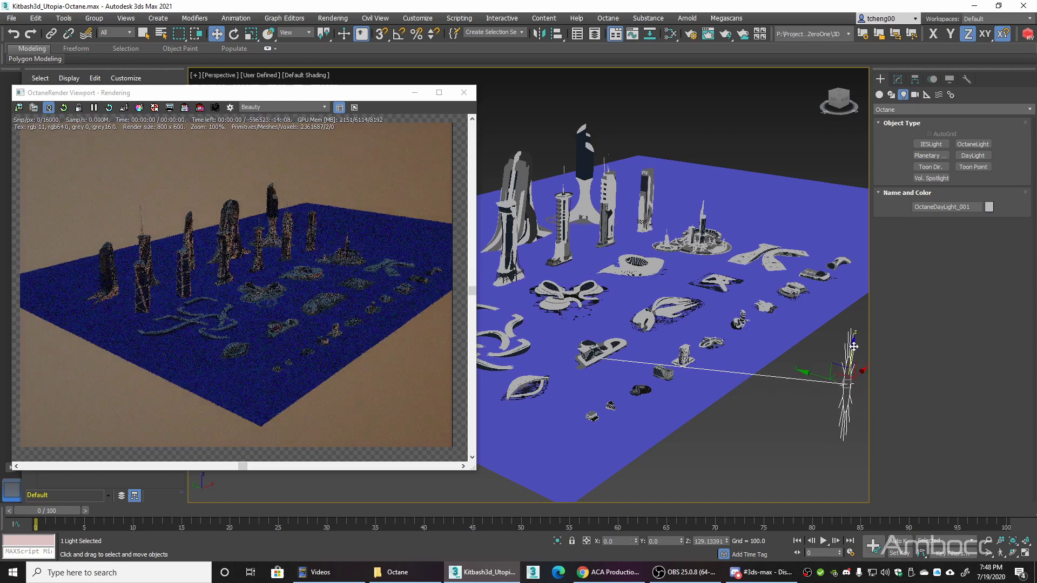
middle_drag(664, 335, 696, 342)
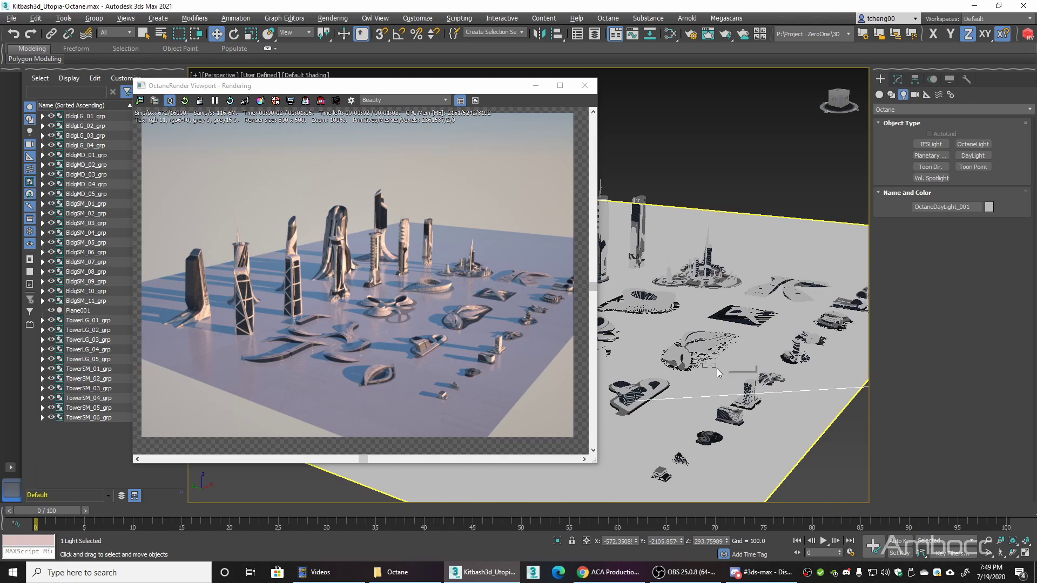
drag(704, 363, 569, 88)
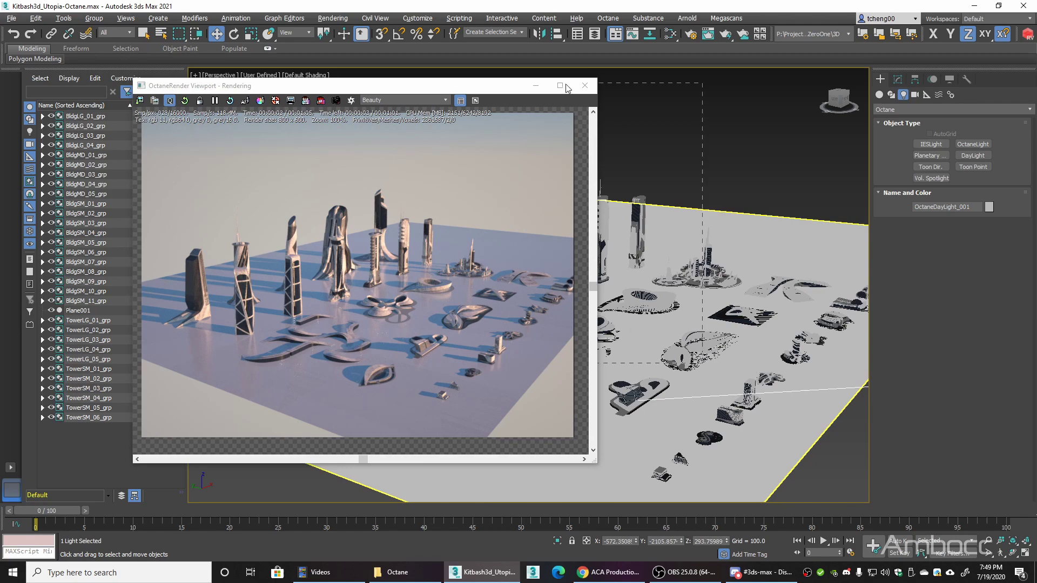